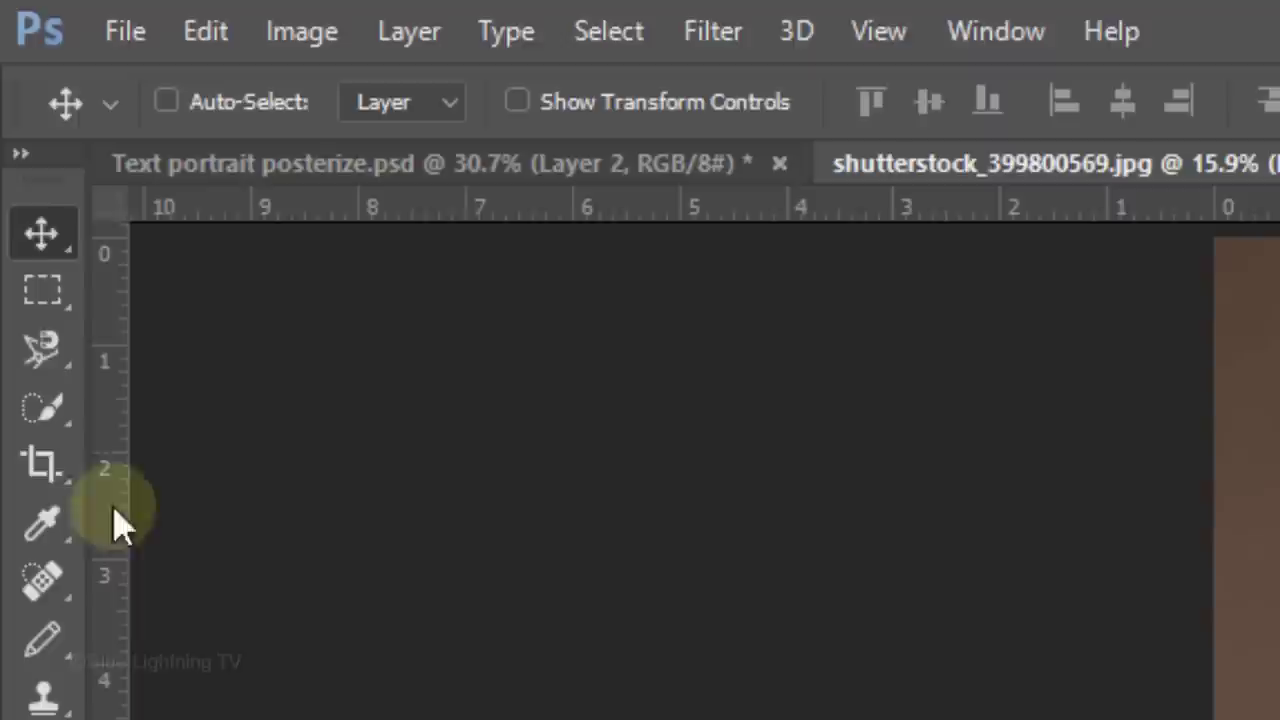
Crop the portrait tightly to the woman's head and collar, trimming the top, bottom and both sides
left_click_drag(42, 463, 228, 474)
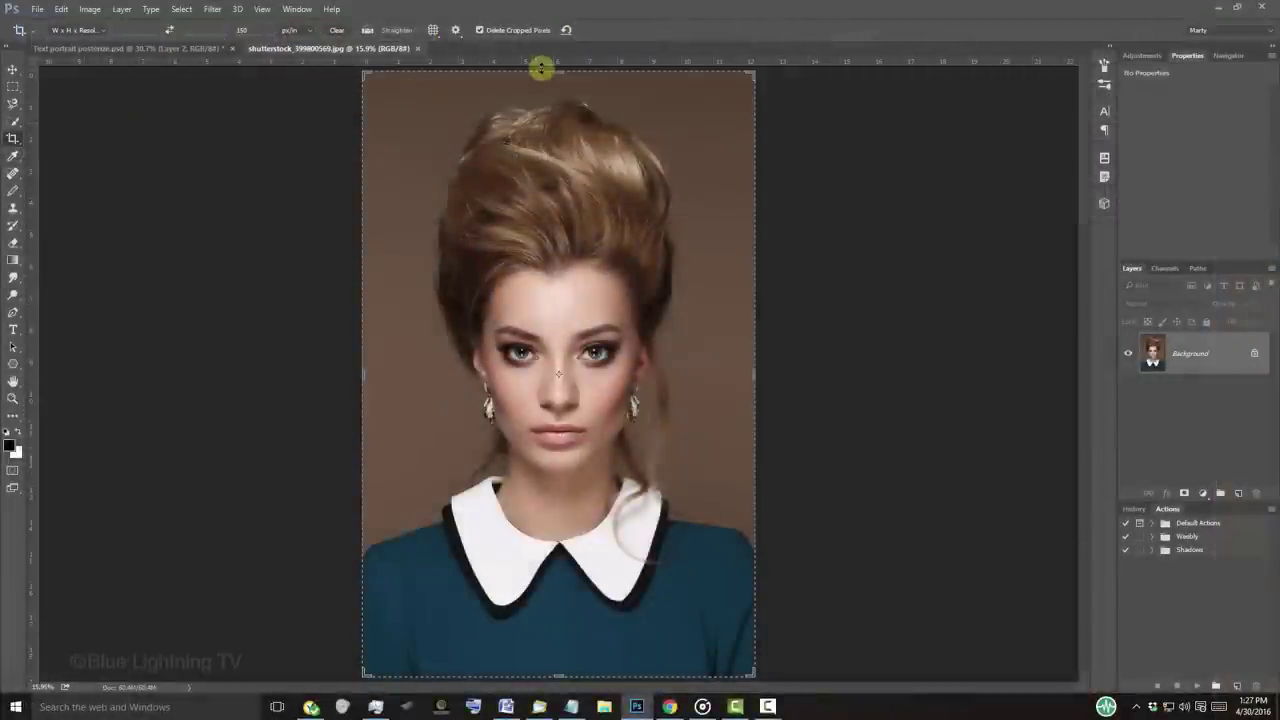
left_click_drag(560, 71, 543, 149)
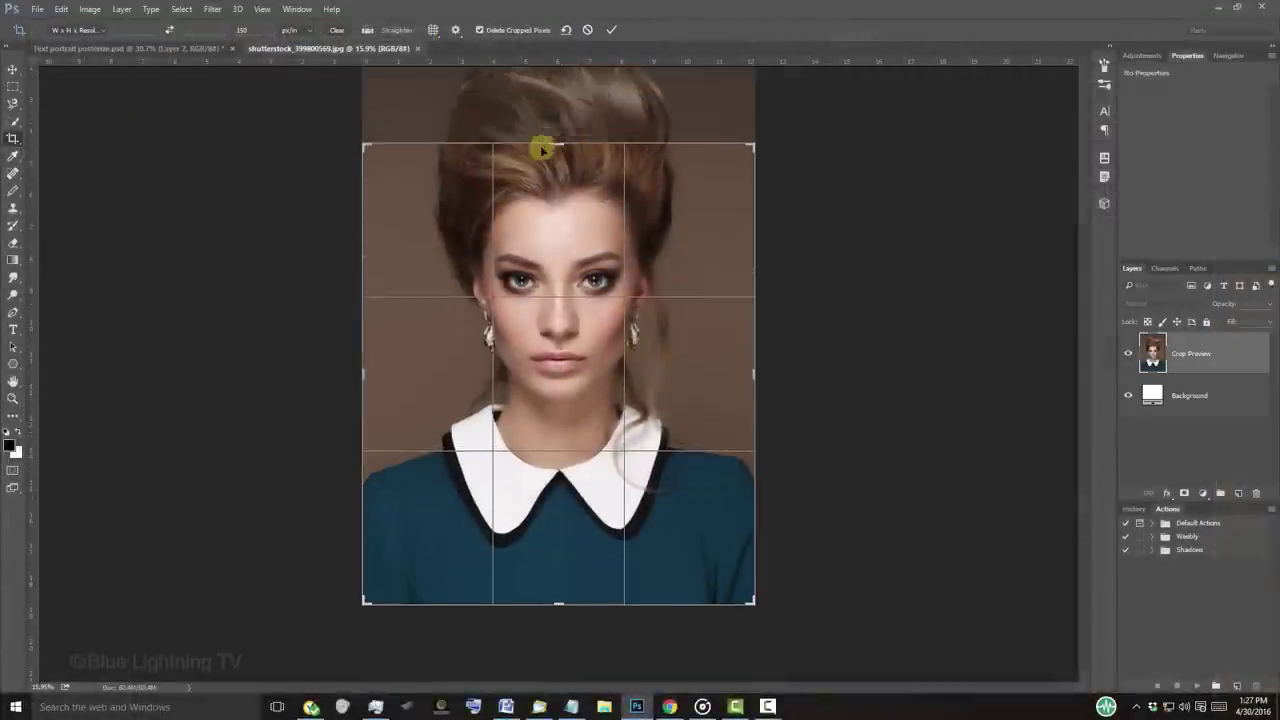
left_click_drag(550, 606, 546, 531)
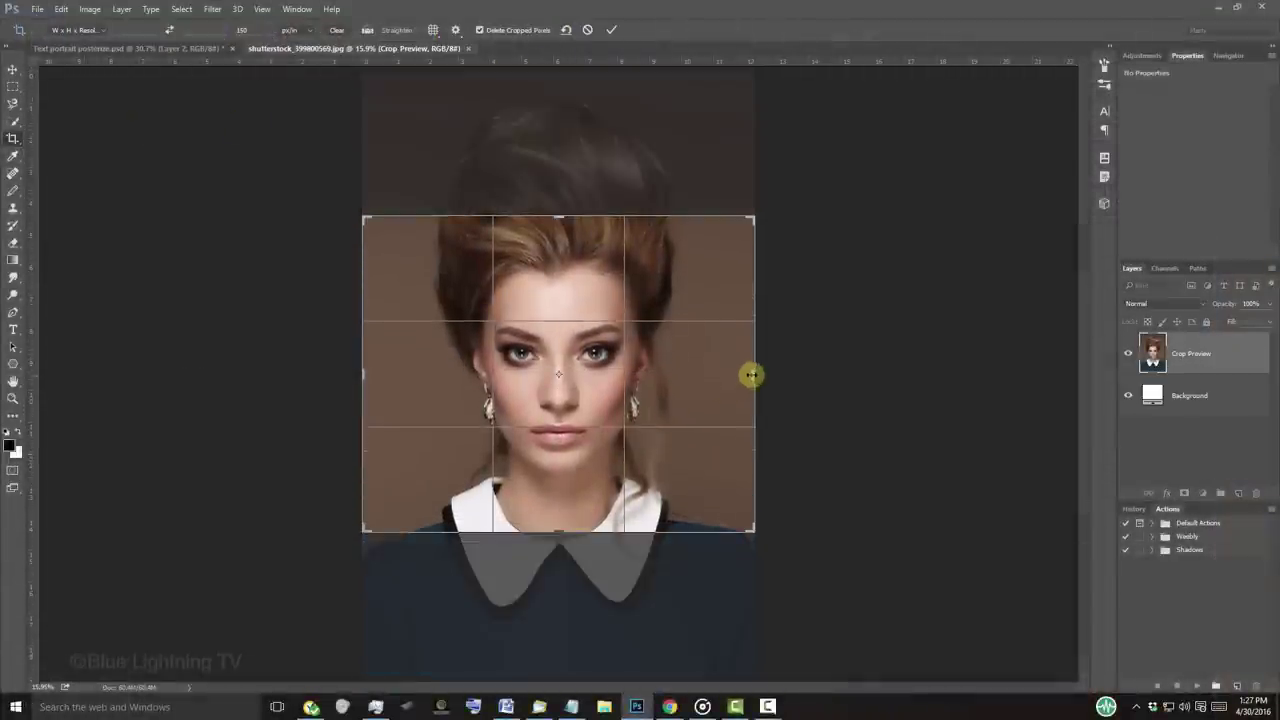
left_click_drag(749, 371, 720, 374)
left_click_drag(415, 365, 436, 370)
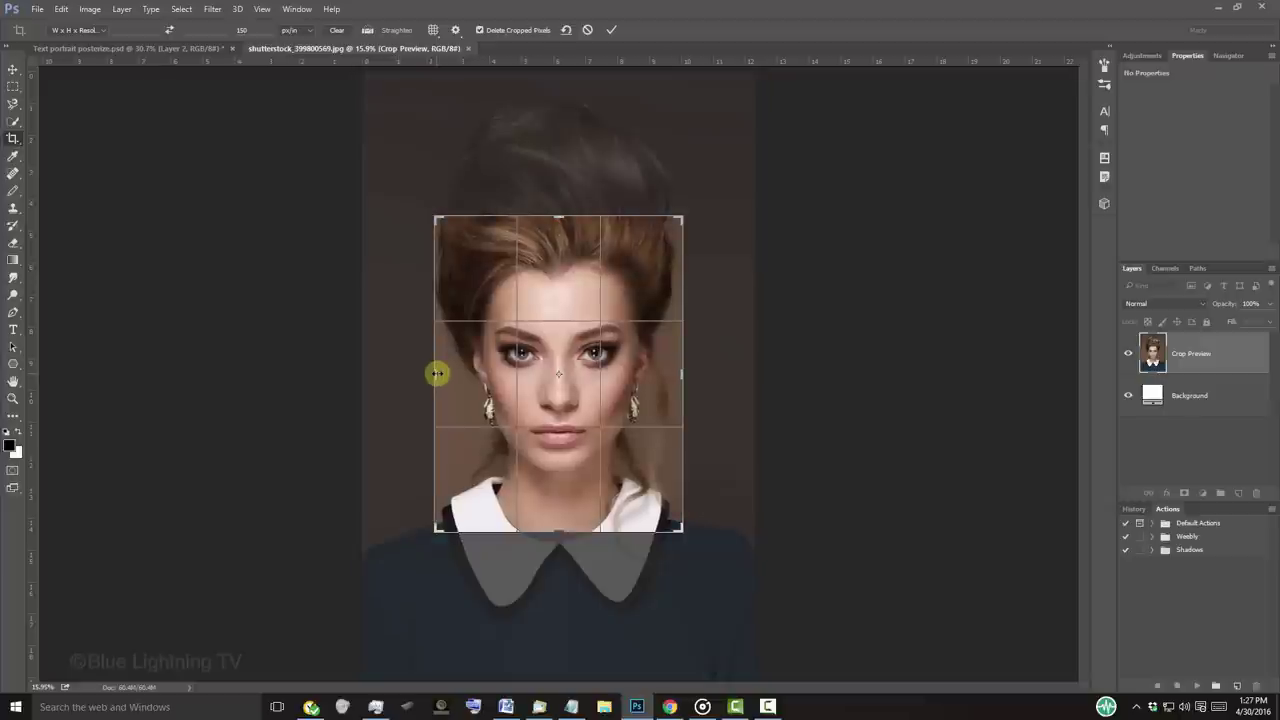
left_click(612, 30)
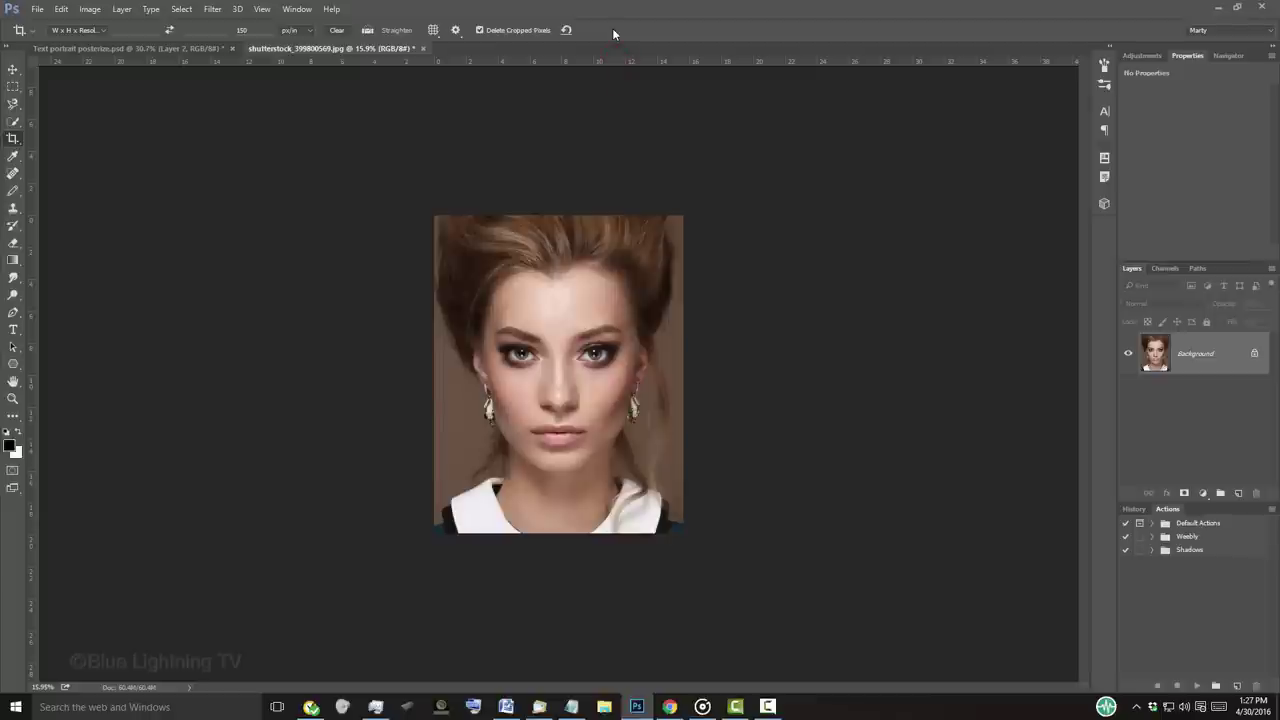
Fit the image on screen and trace a closed Pen path around her hair, face and neck
key("ctrl+0")
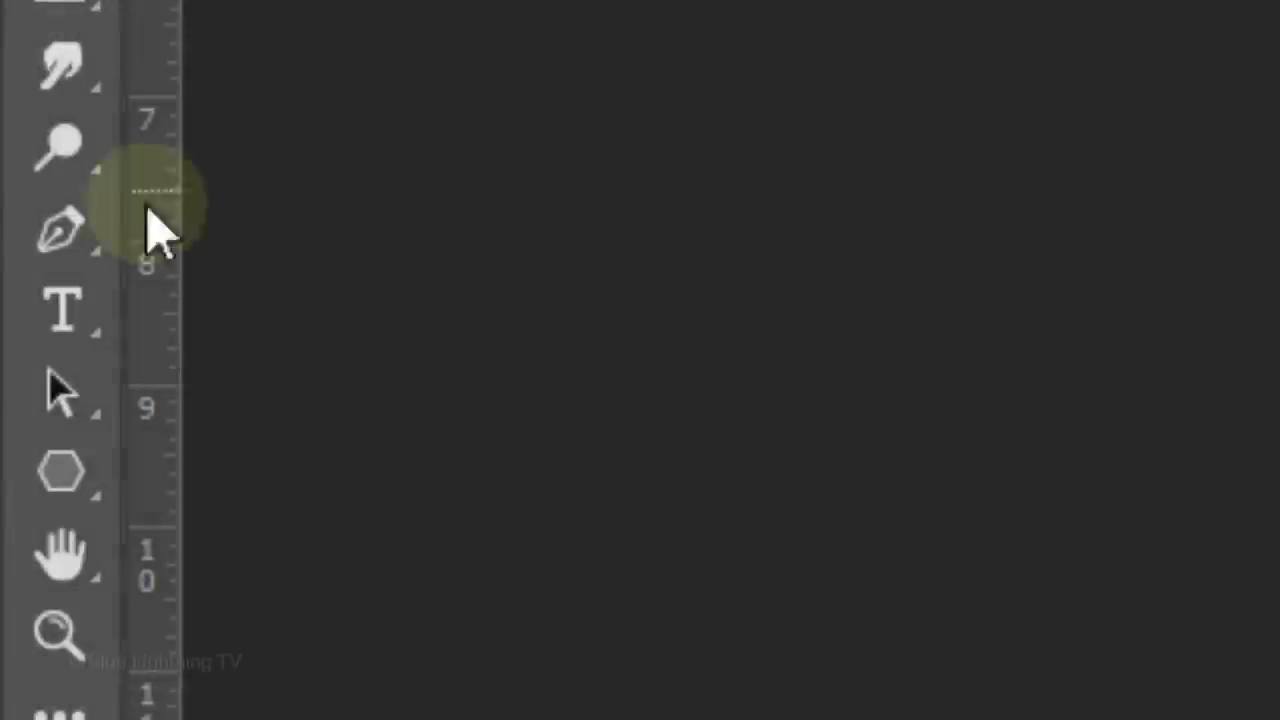
left_click(12, 316)
right_click(62, 270)
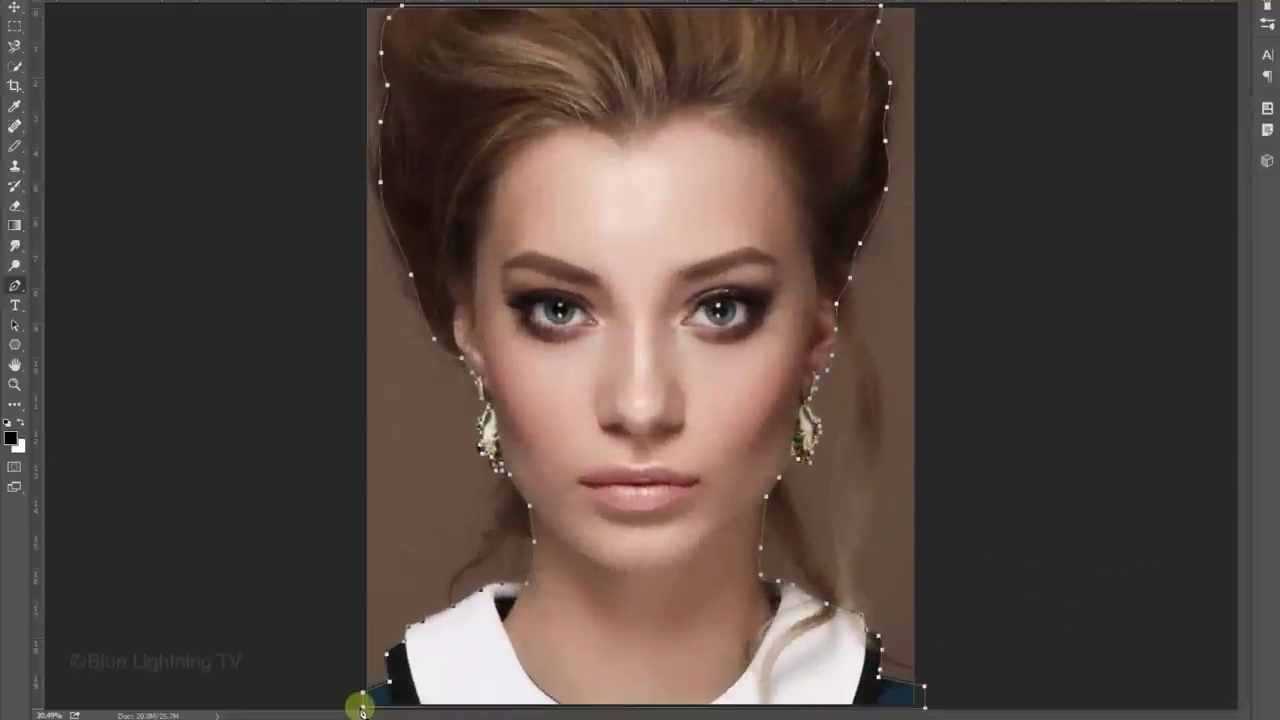
left_click(532, 521)
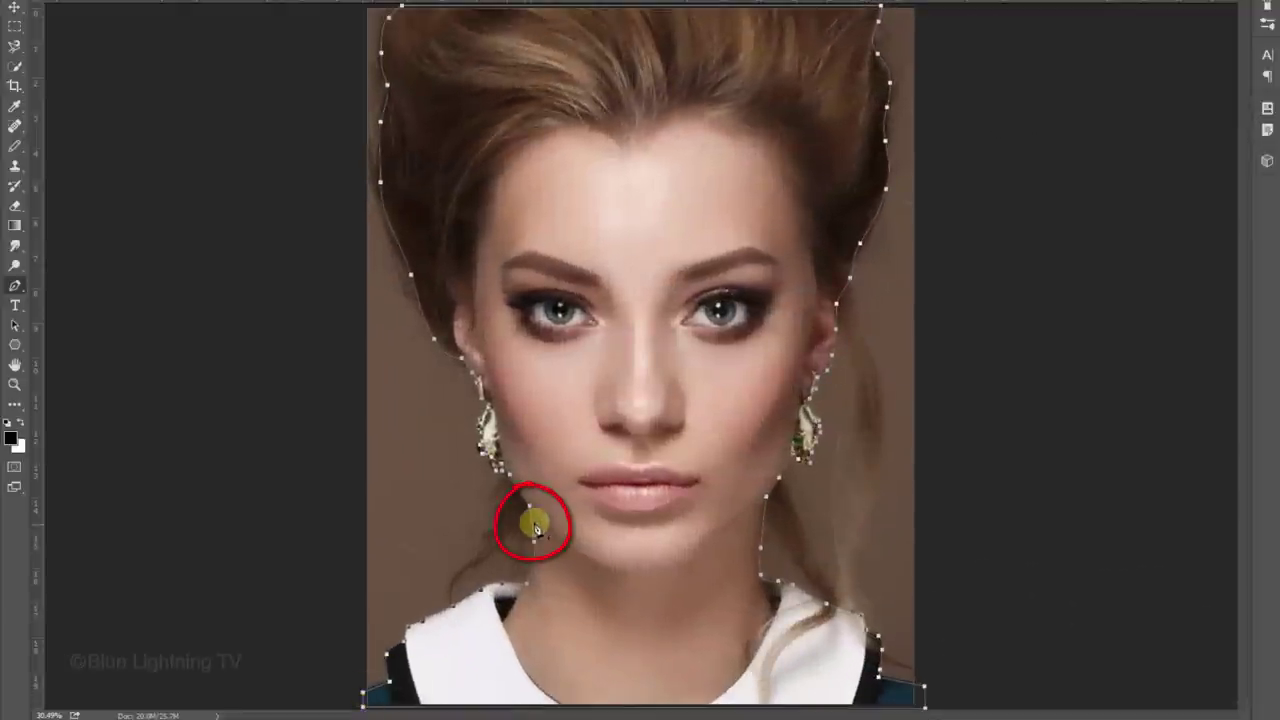
Convert the silhouette path into a selection with a 0-pixel feather radius
right_click(533, 523)
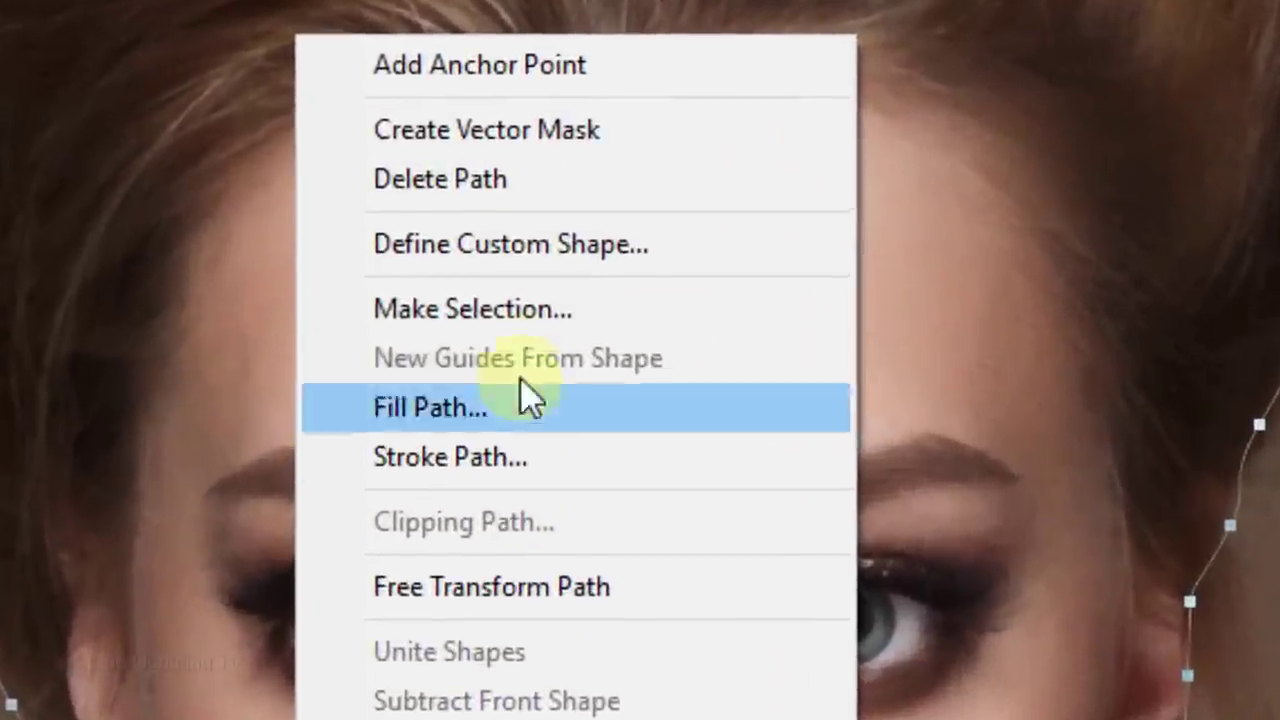
left_click(542, 310)
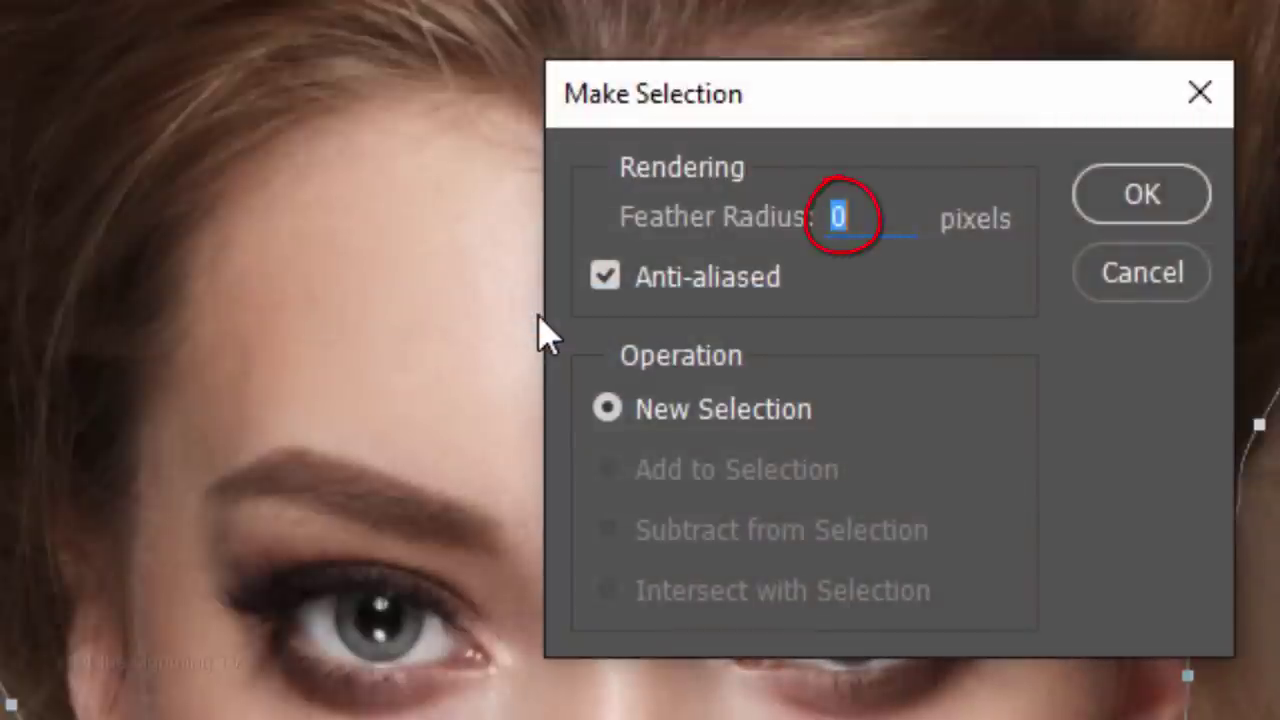
left_click(1138, 210)
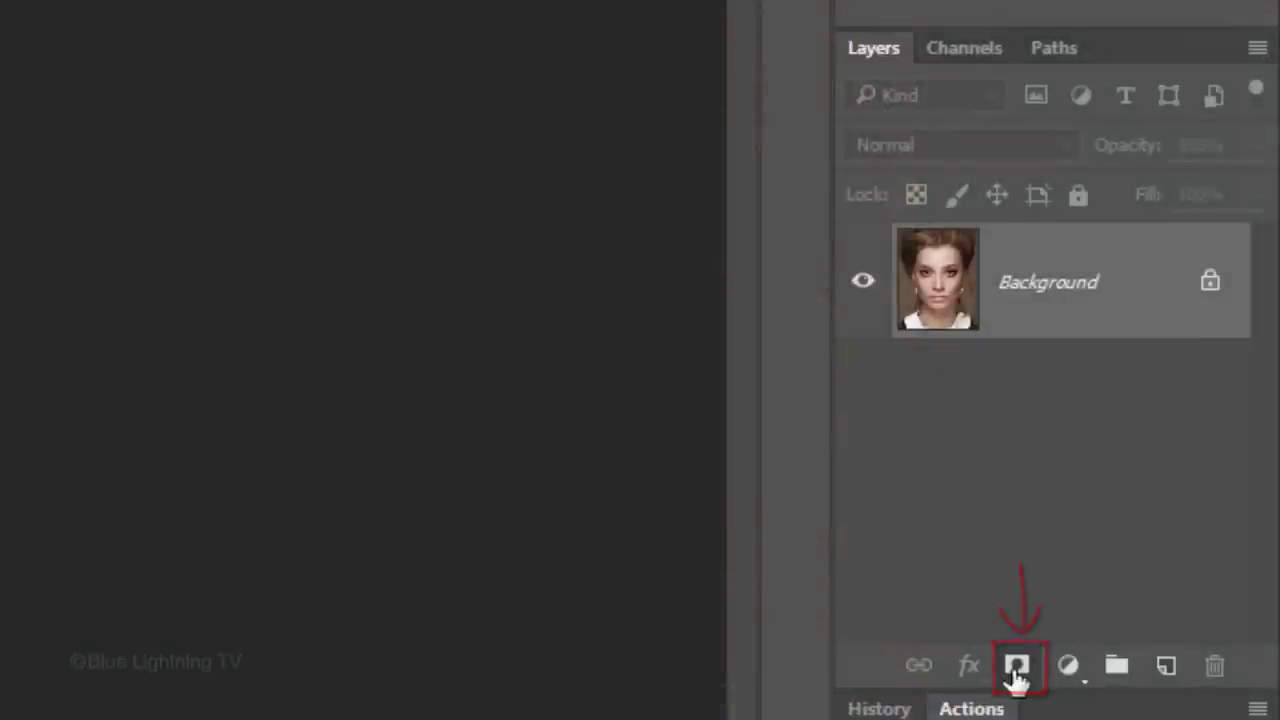
Mask the portrait to the silhouette, add a black-filled Layer 1 beneath it, and hide Layer 0
left_click(1017, 670)
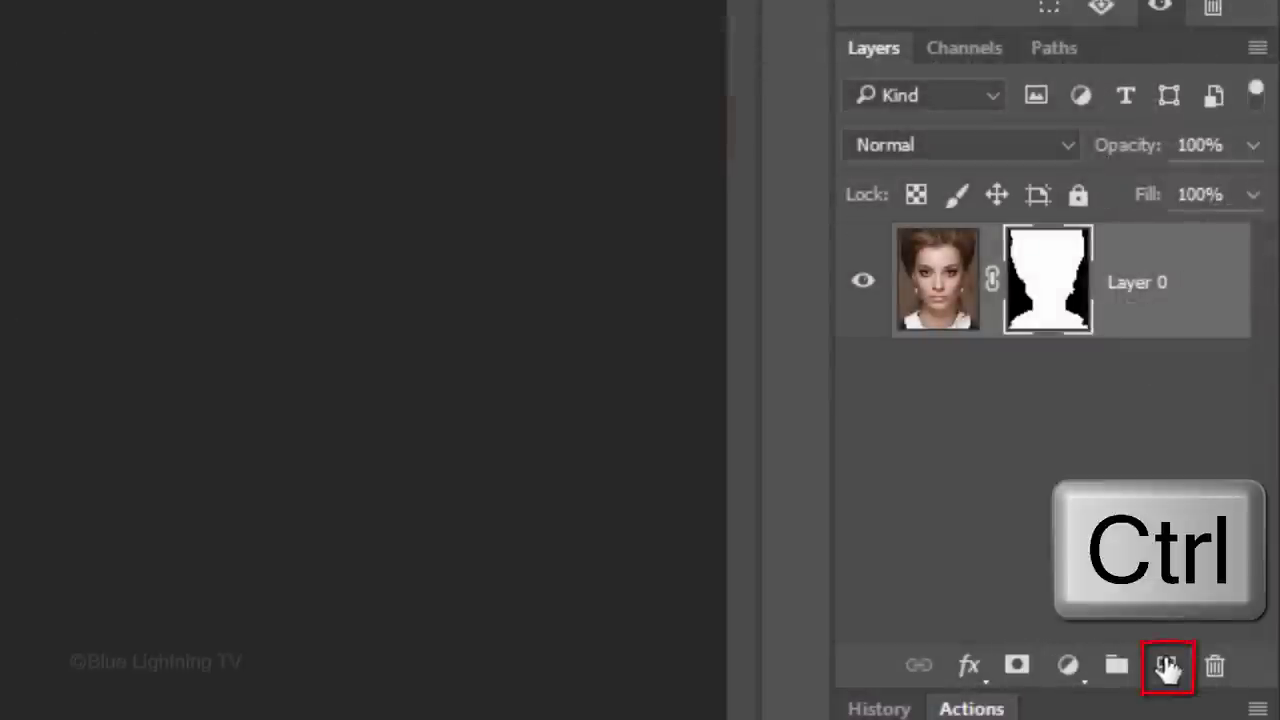
left_click(1168, 668, "ctrl")
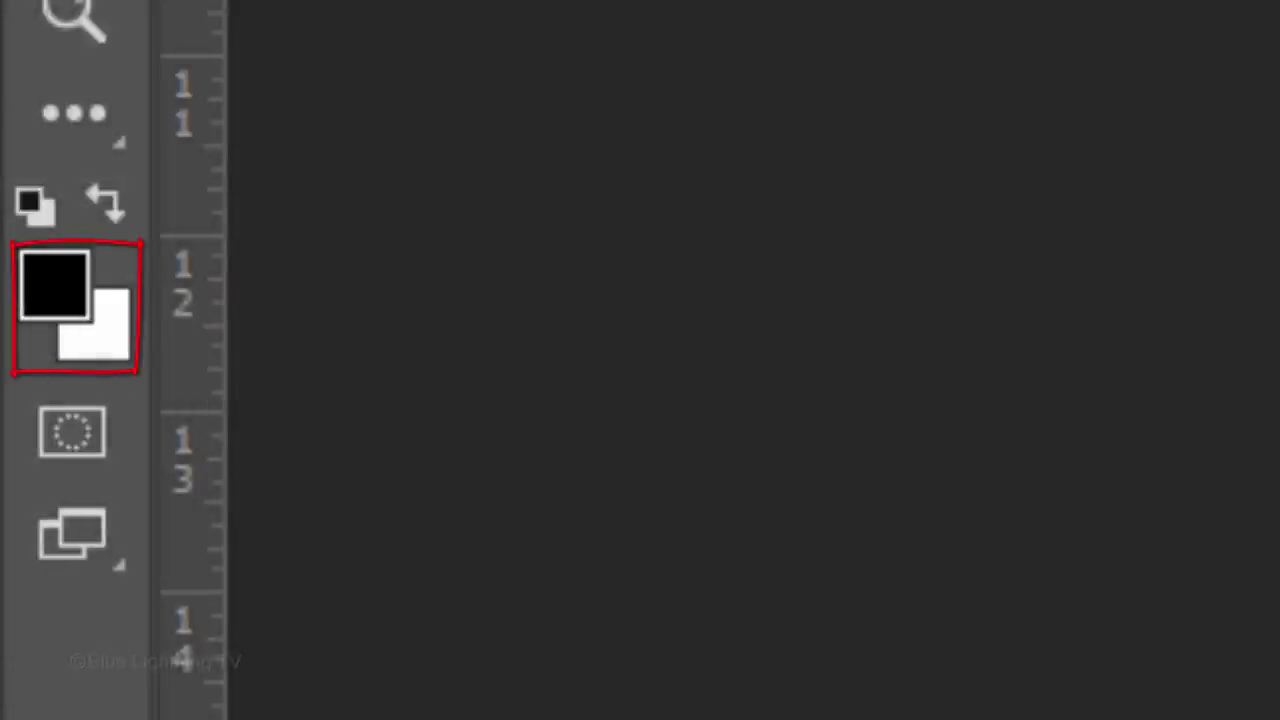
key("d")
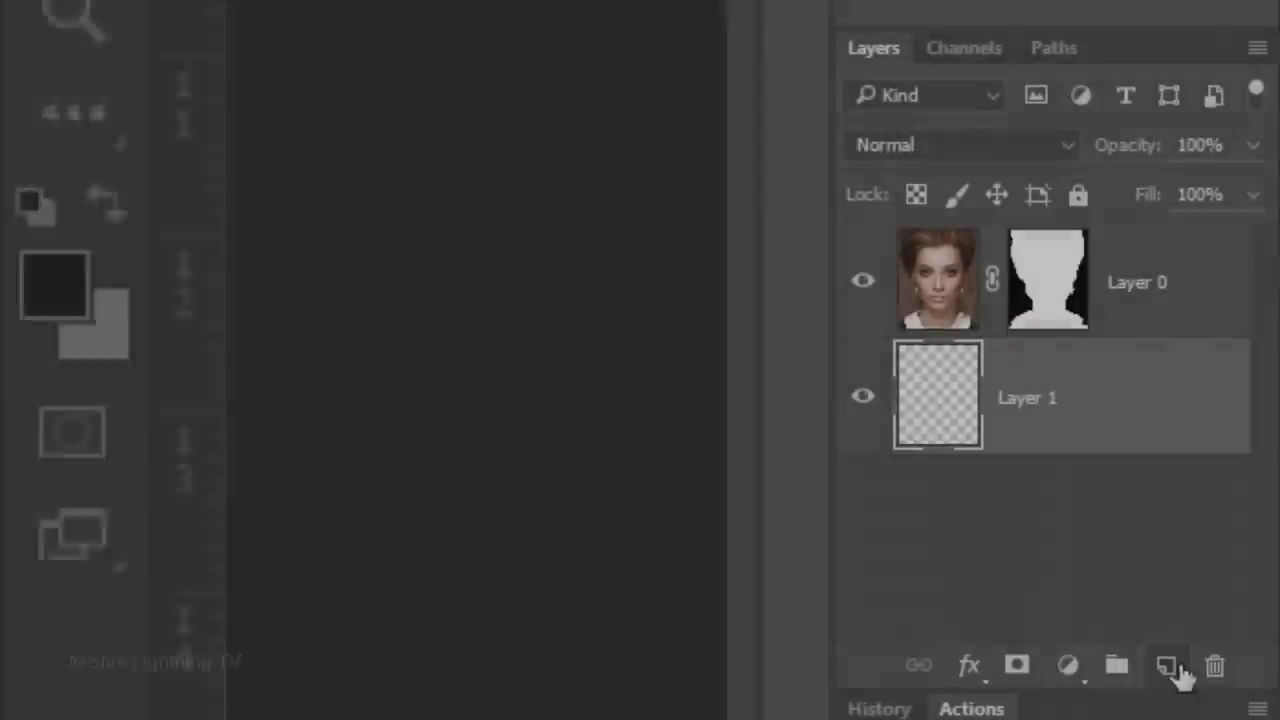
key("alt+Delete")
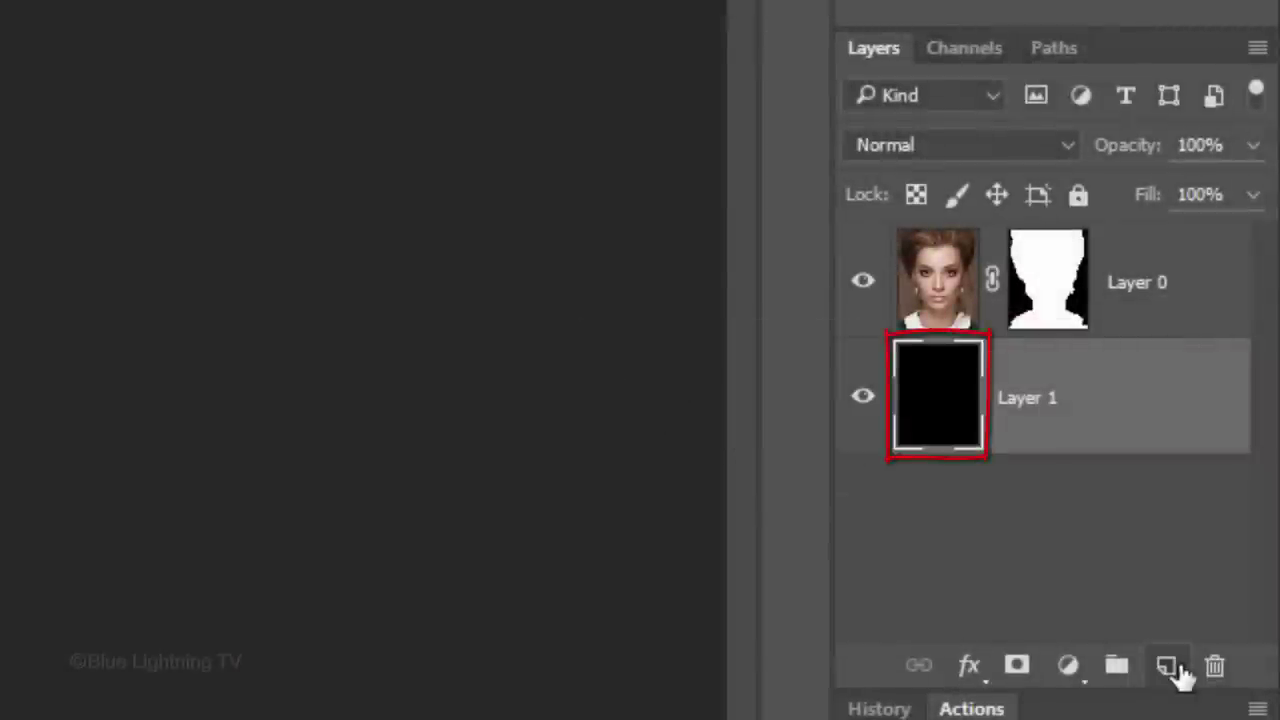
left_click(862, 284)
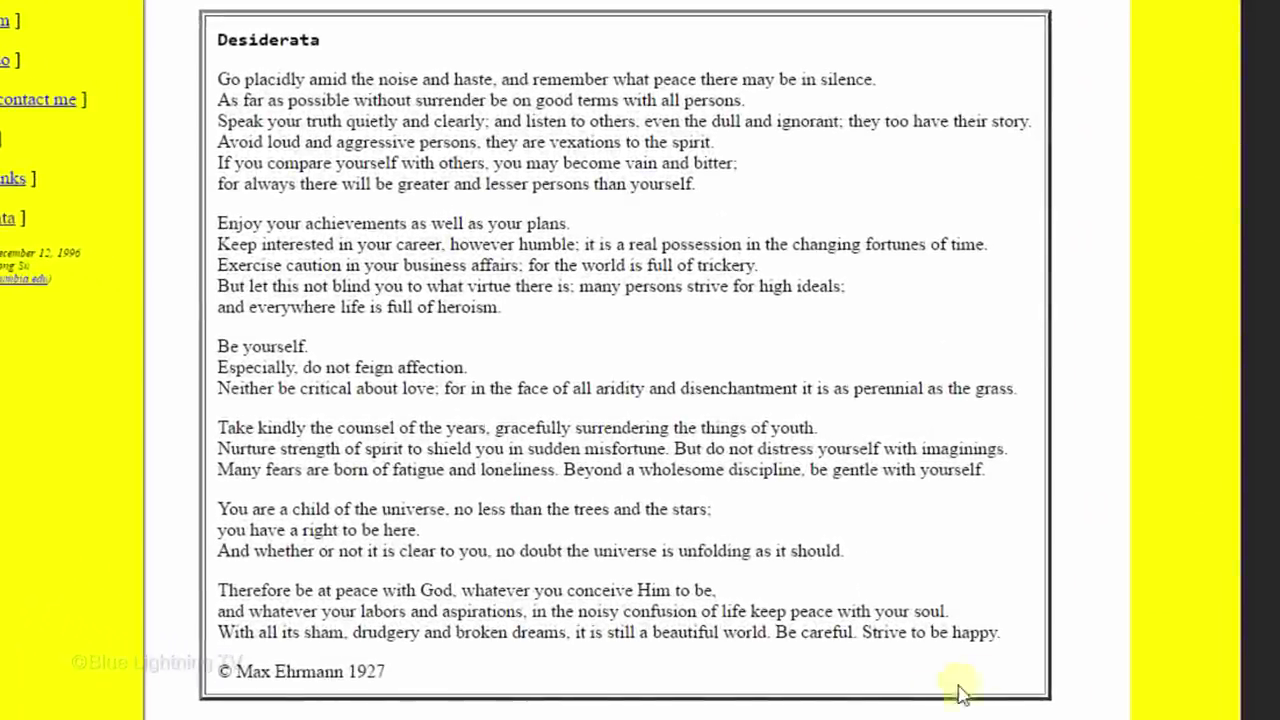
Copy the entire Desiderata poem from the Chrome page and return to Photoshop
left_click_drag(1003, 632, 220, 79)
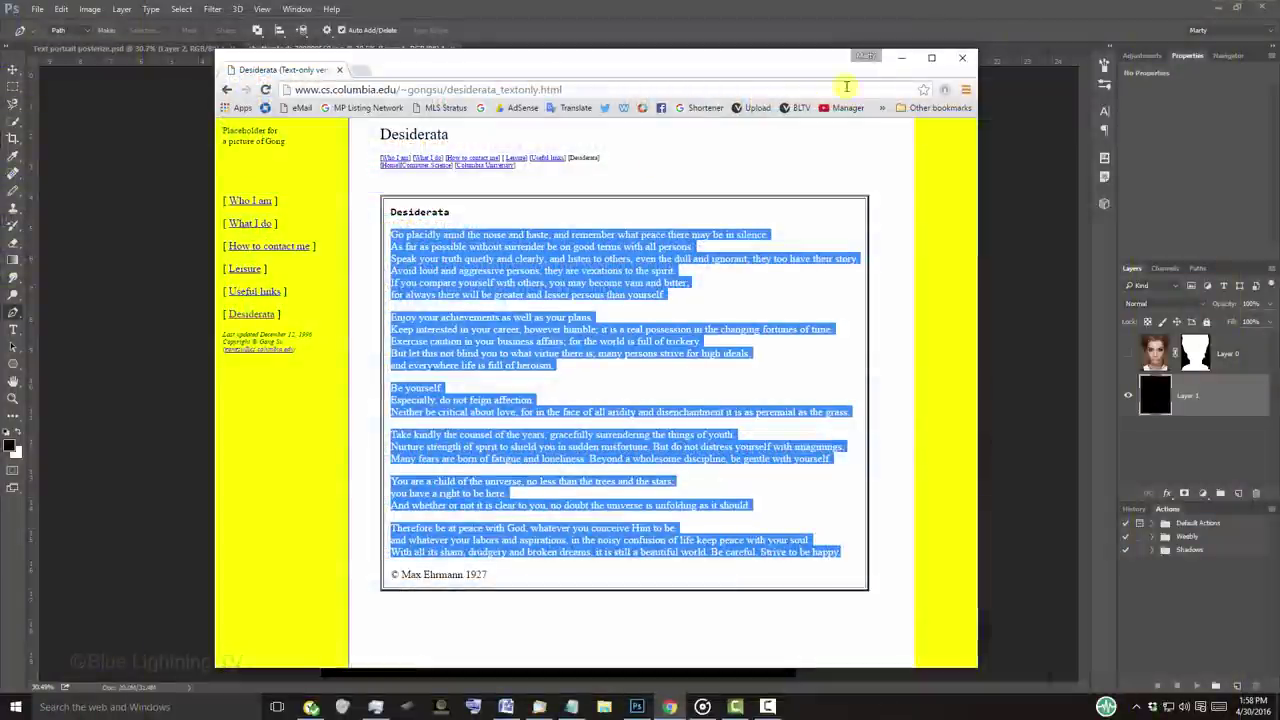
left_click(905, 60)
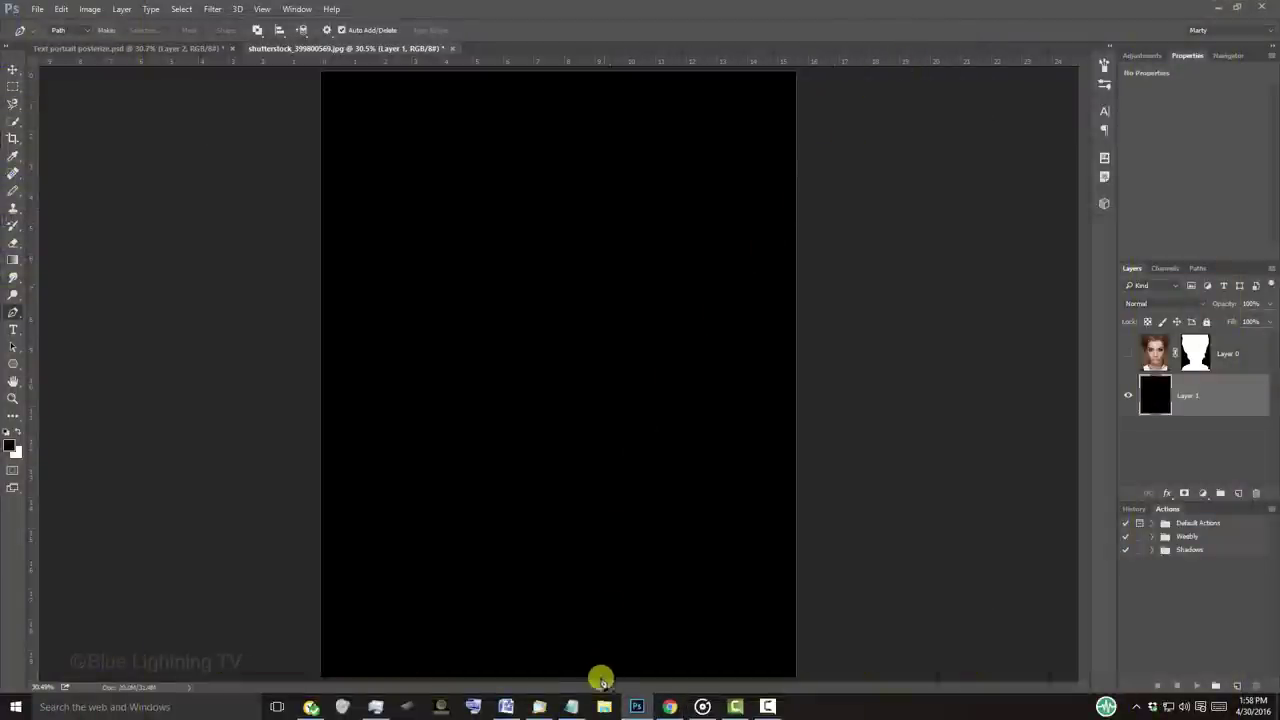
Paste the Desiderata text into a new Notepad document and join its first lines together
left_click(571, 707)
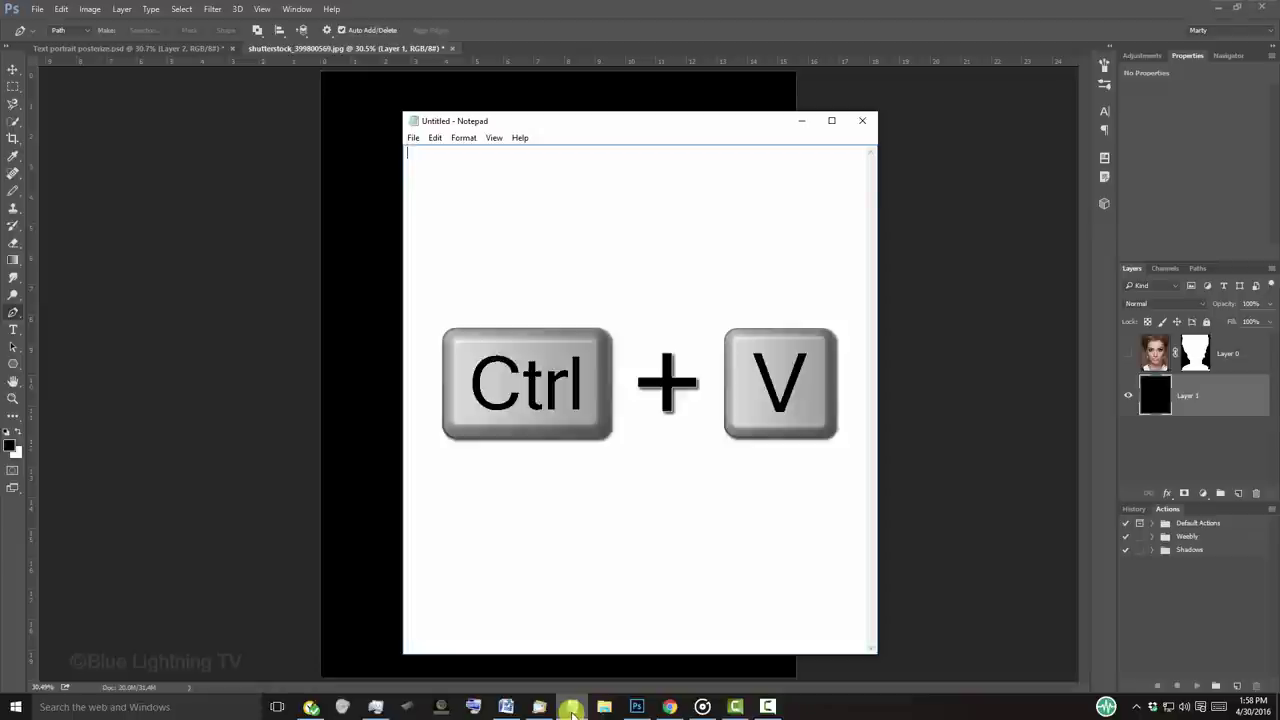
key("ctrl+v")
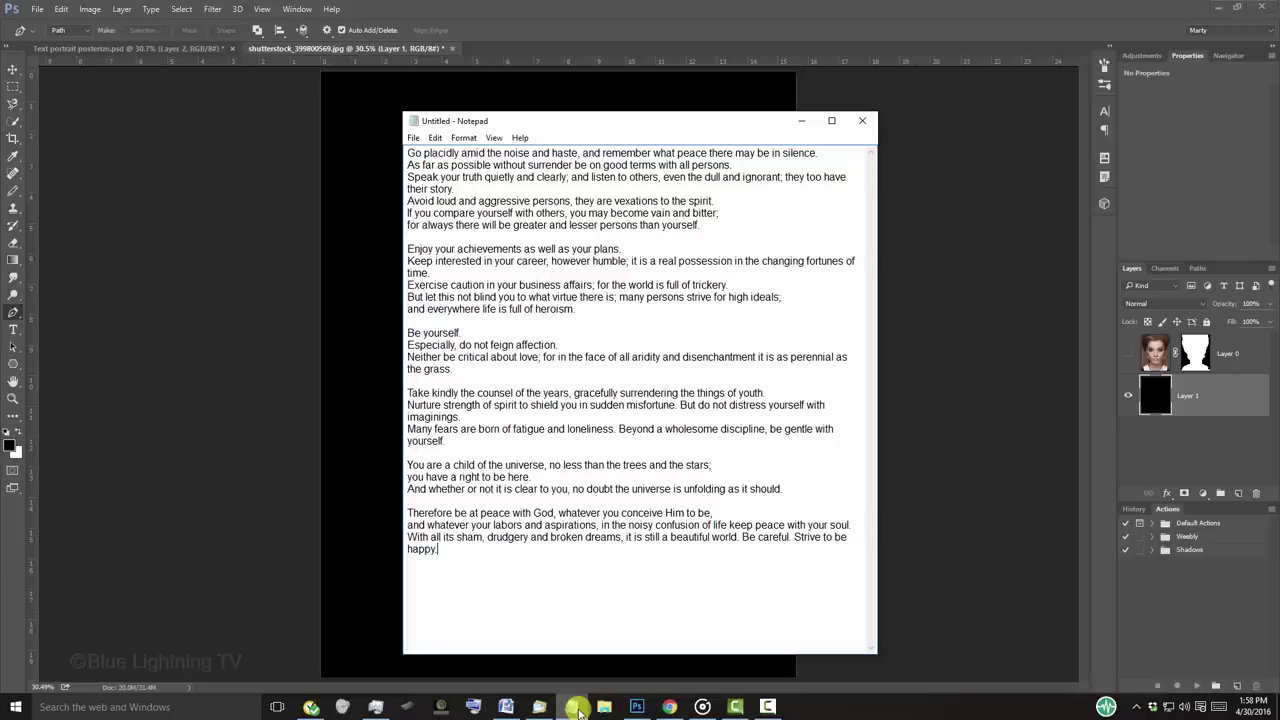
left_click(409, 164)
key("BackSpace")
left_click(407, 177)
key("BackSpace")
left_click(407, 201)
key("BackSpace")
left_click(407, 213)
key("BackSpace")
key("BackSpace")
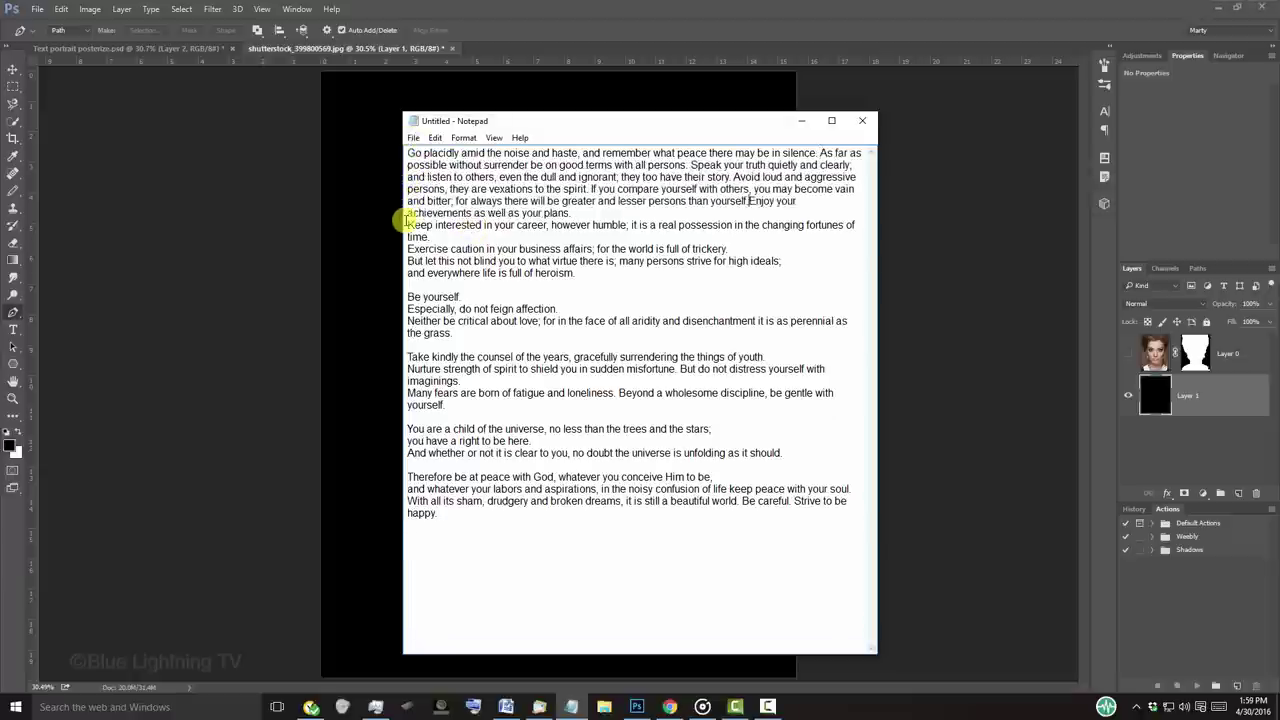
left_click(407, 225)
key("BackSpace")
left_click(409, 237)
key("BackSpace")
Join the remaining lines into one paragraph and widen the Notepad window so the text reflows
left_click(415, 271)
key("BackSpace")
left_click(411, 261)
key("BackSpace")
key("BackSpace")
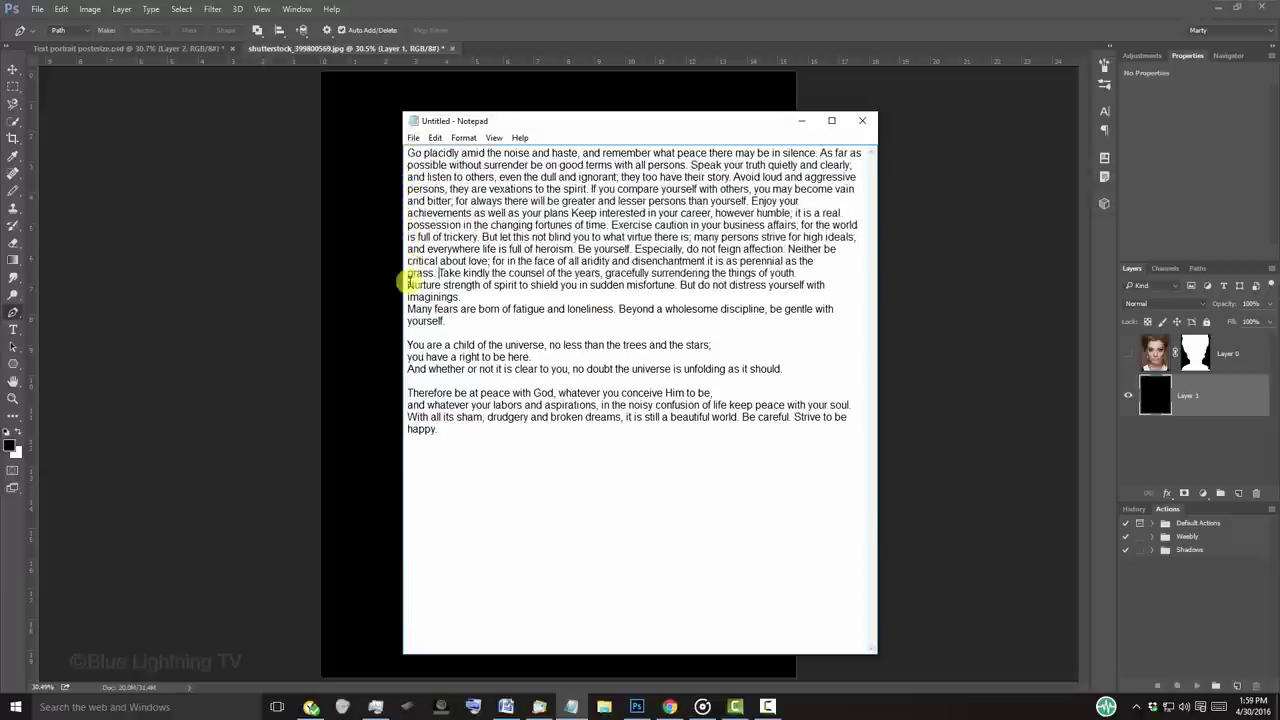
left_click(414, 285)
key("BackSpace")
left_click(409, 318)
key("BackSpace")
key("BackSpace")
left_click(409, 321)
key("BackSpace")
left_click(409, 345)
key("BackSpace")
key("BackSpace")
left_click(409, 357)
key("BackSpace")
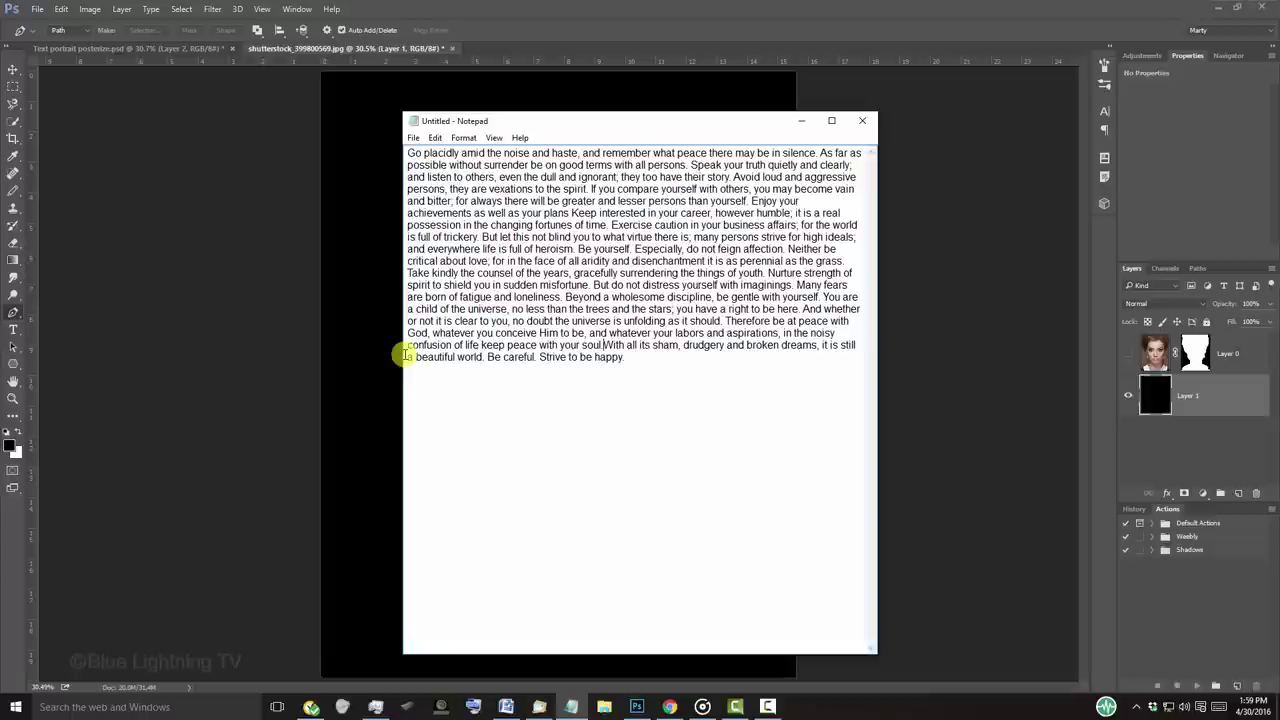
left_click_drag(878, 653, 933, 656)
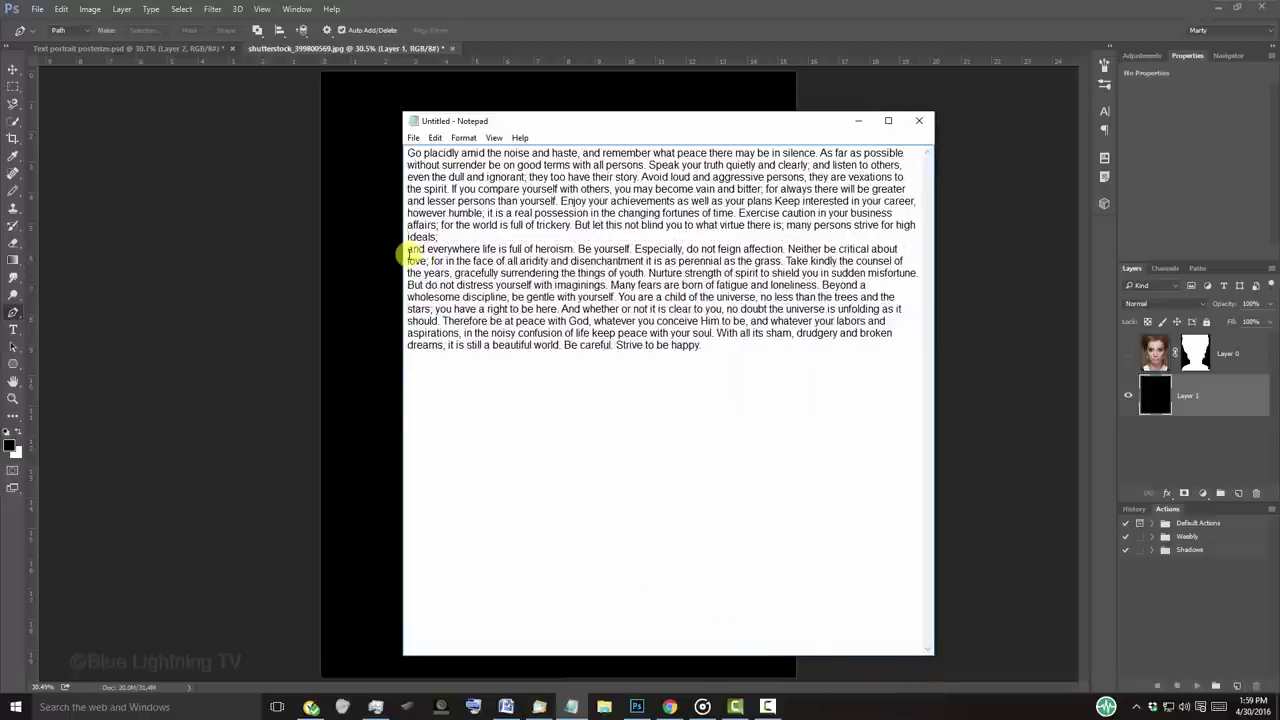
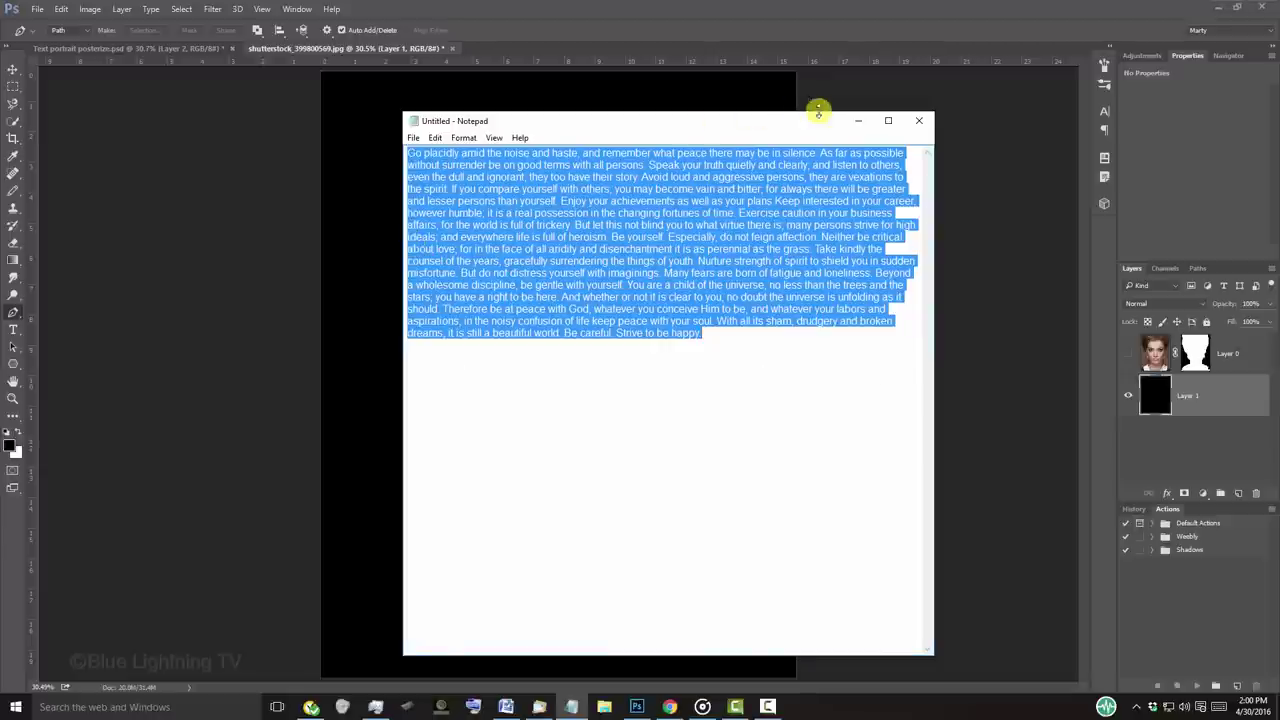
Minimize Notepad to bring the Photoshop document back into view
left_click(857, 121)
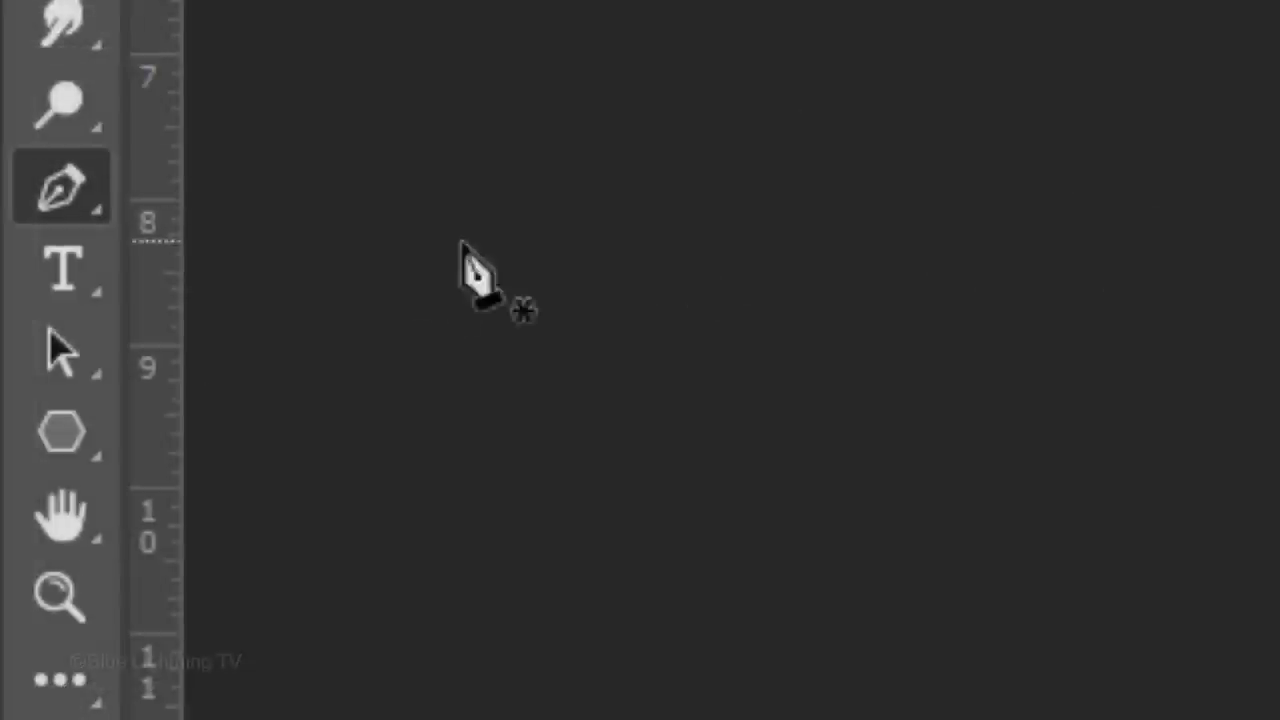
Pick the Horizontal Type Tool, keep Arial Regular 28 pt, and center-align the text
left_click(14, 333)
right_click(75, 310)
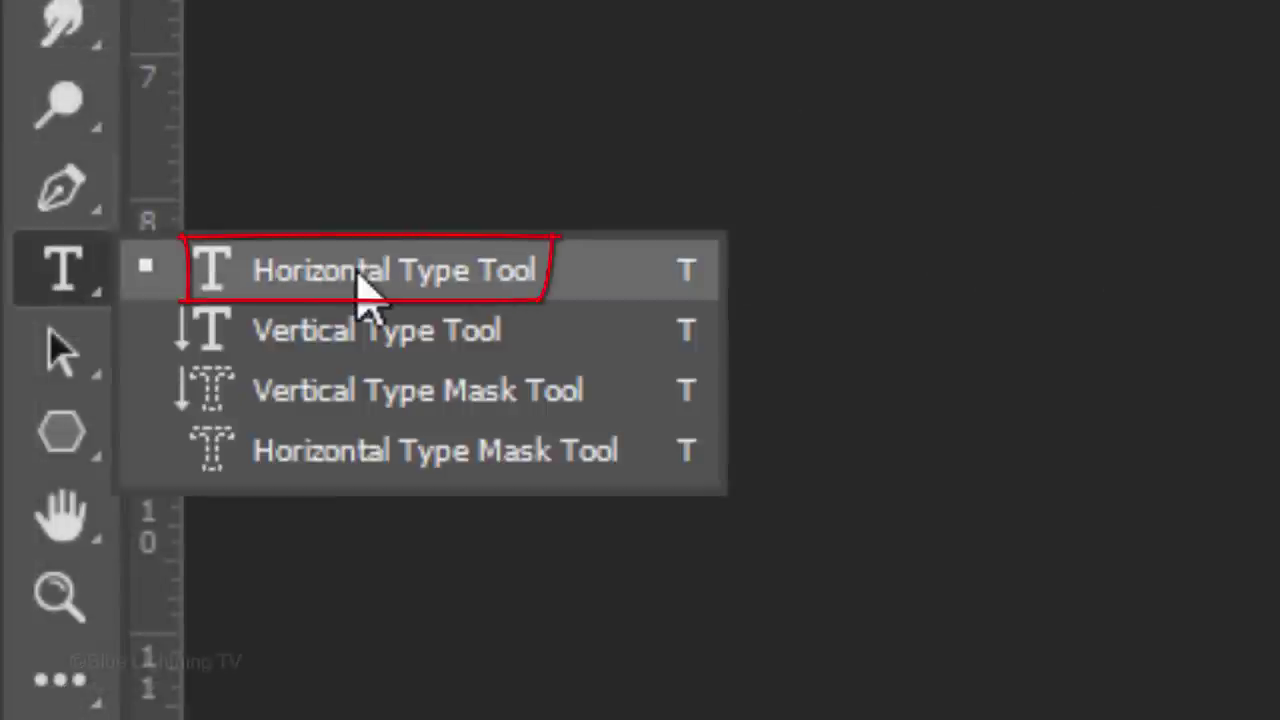
left_click(365, 290)
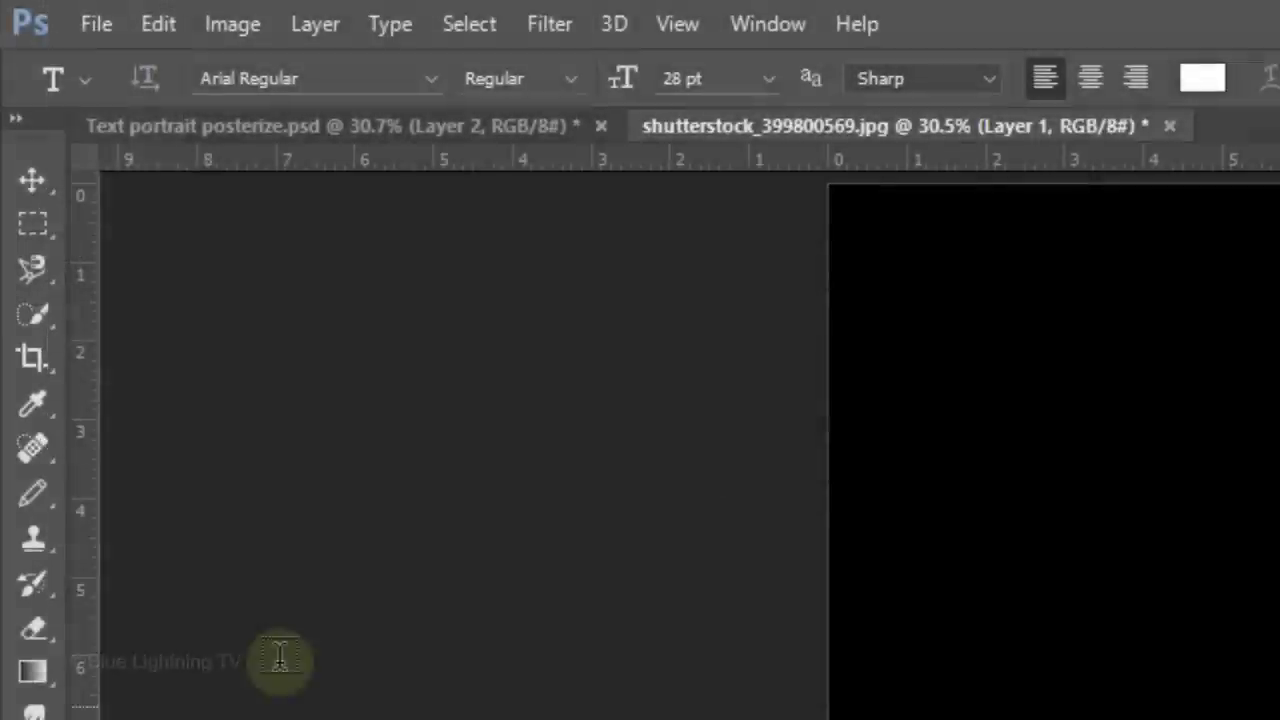
left_click(429, 77)
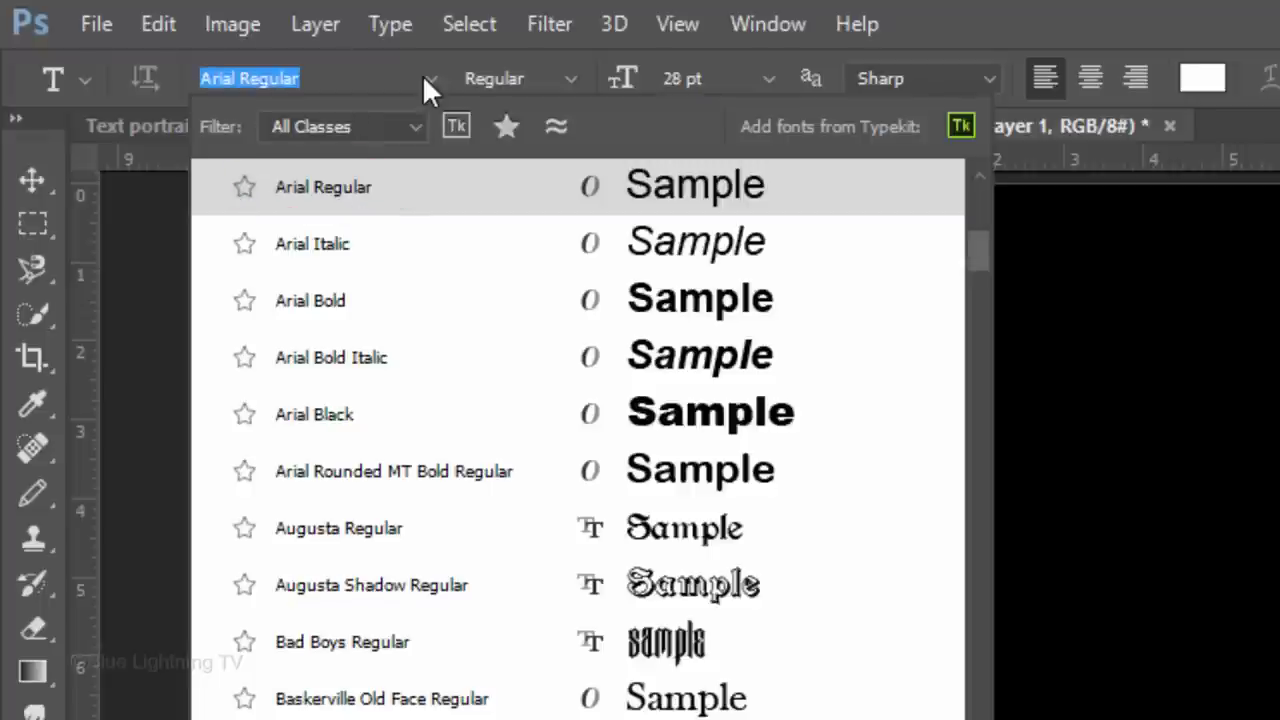
left_click(422, 74)
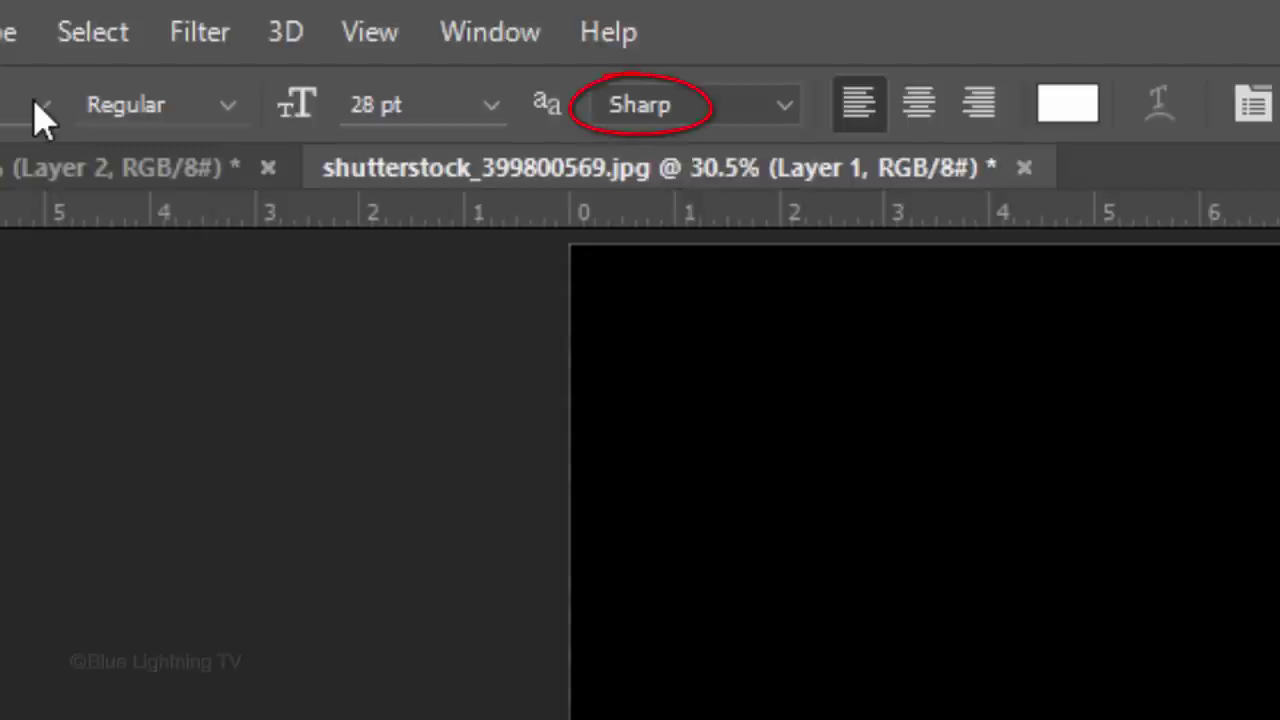
left_click(920, 105)
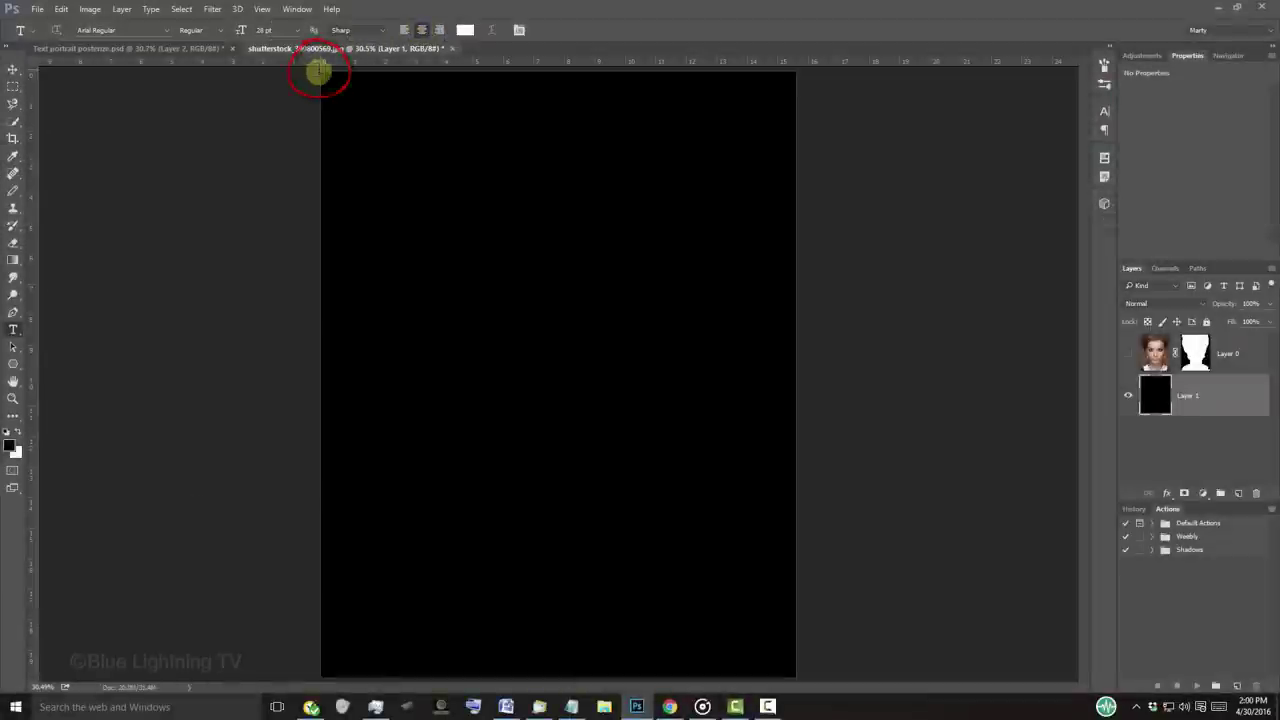
Draw a paragraph text box covering the whole black canvas and paste the copied passage
left_click_drag(316, 68, 810, 674)
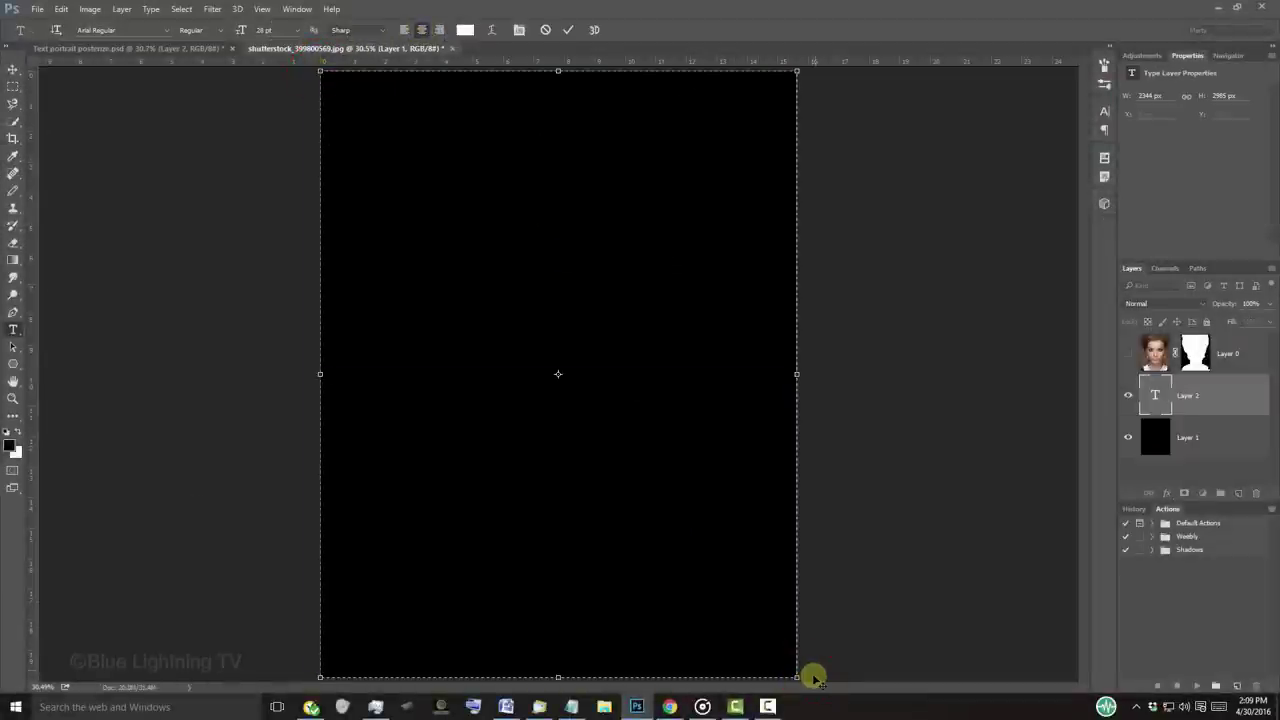
key("ctrl+v")
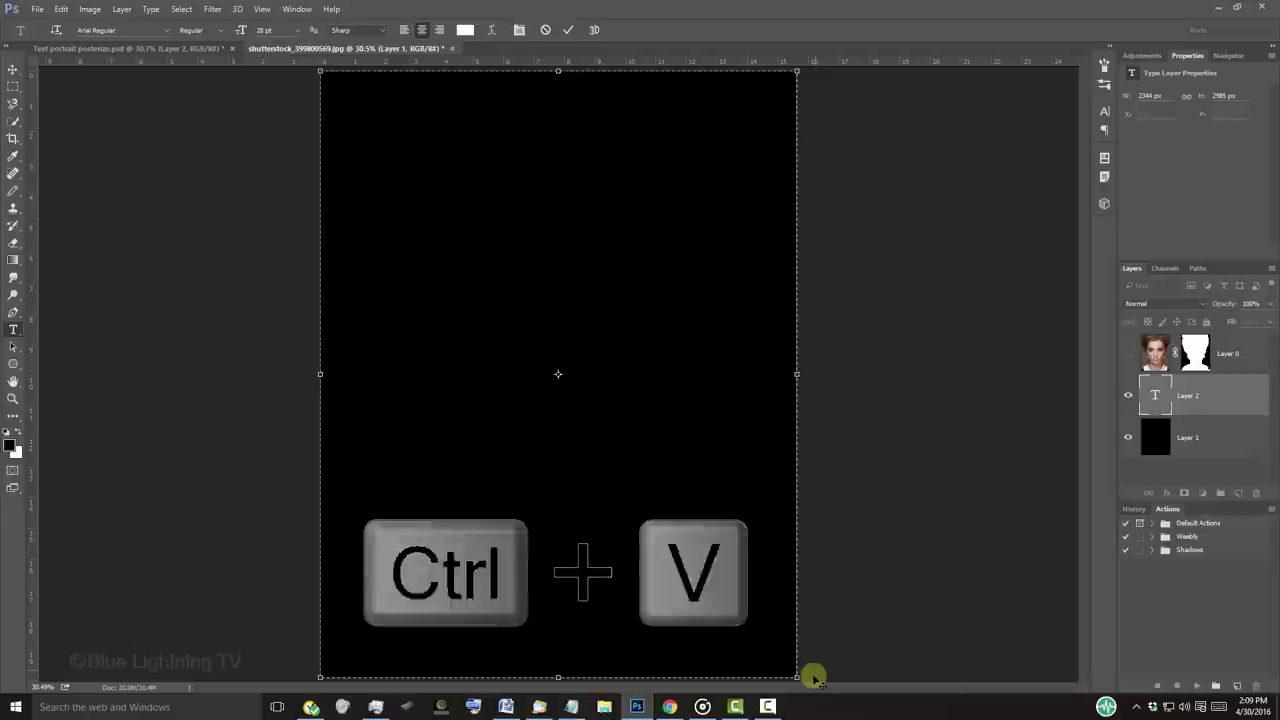
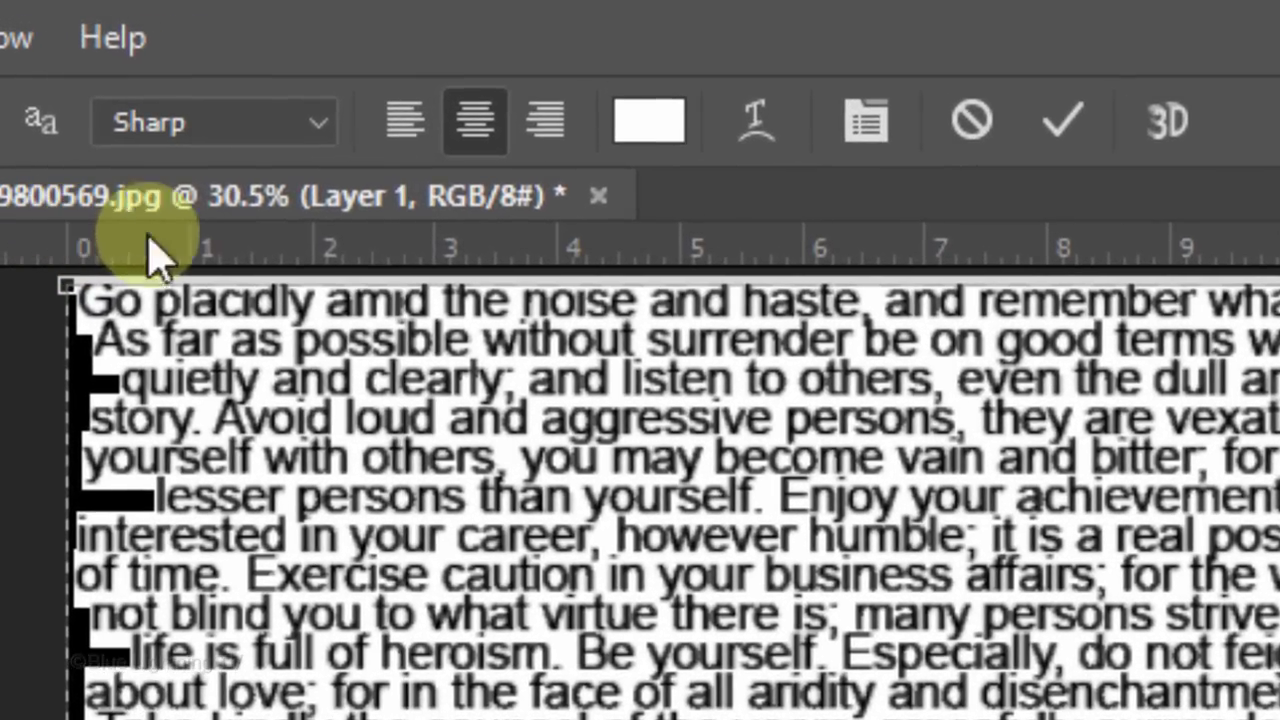
In the Character panel, set the paragraph to 16 pt font size with 15 pt leading
left_click(868, 138)
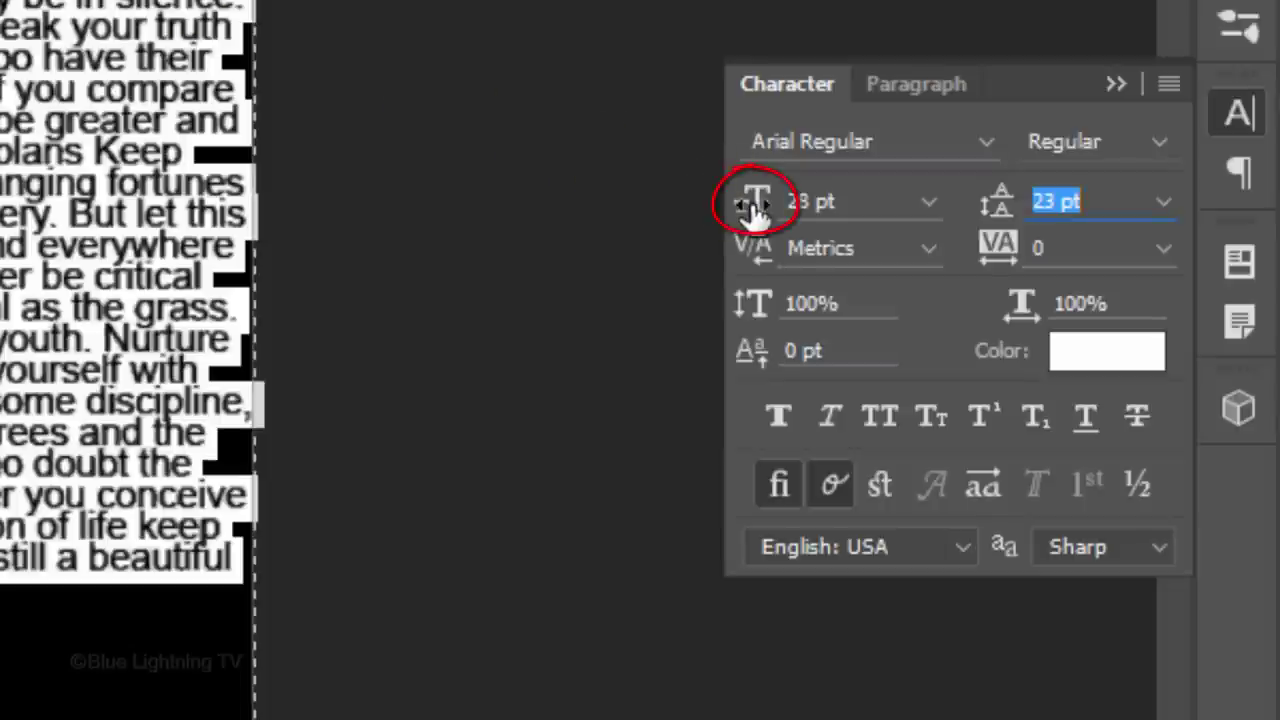
left_click_drag(755, 210, 796, 210)
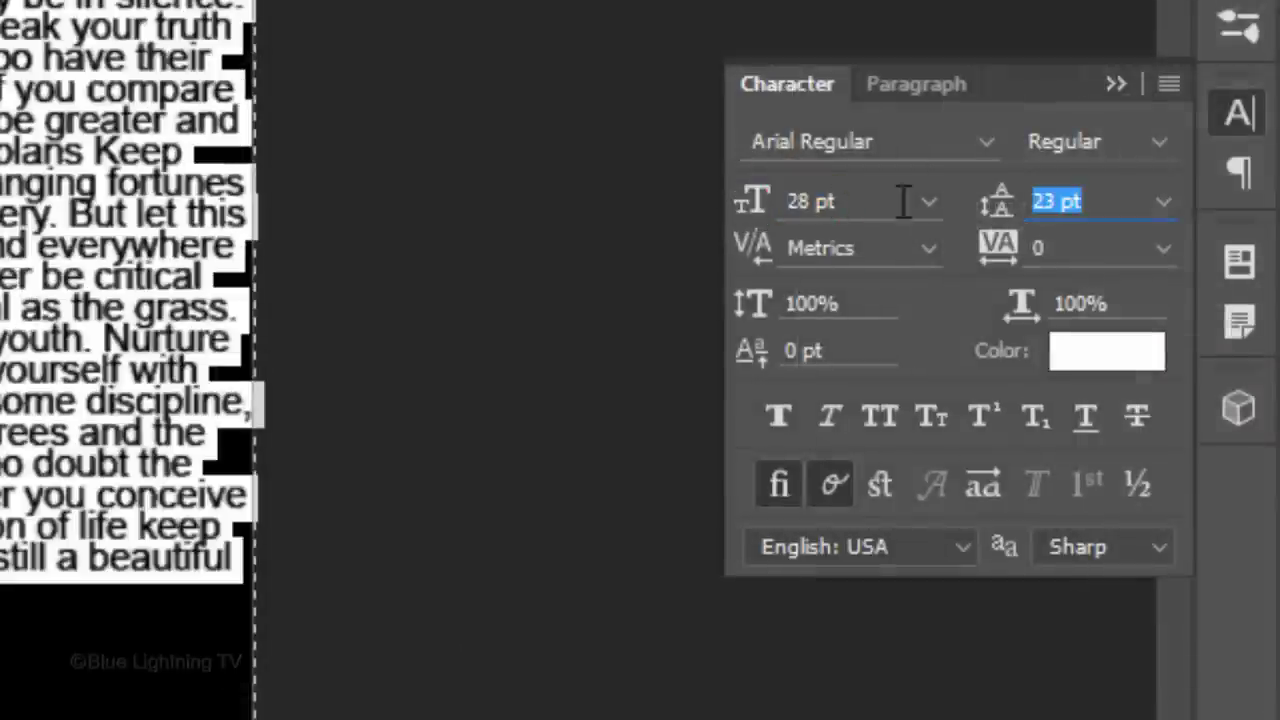
left_click_drag(1000, 203, 945, 207)
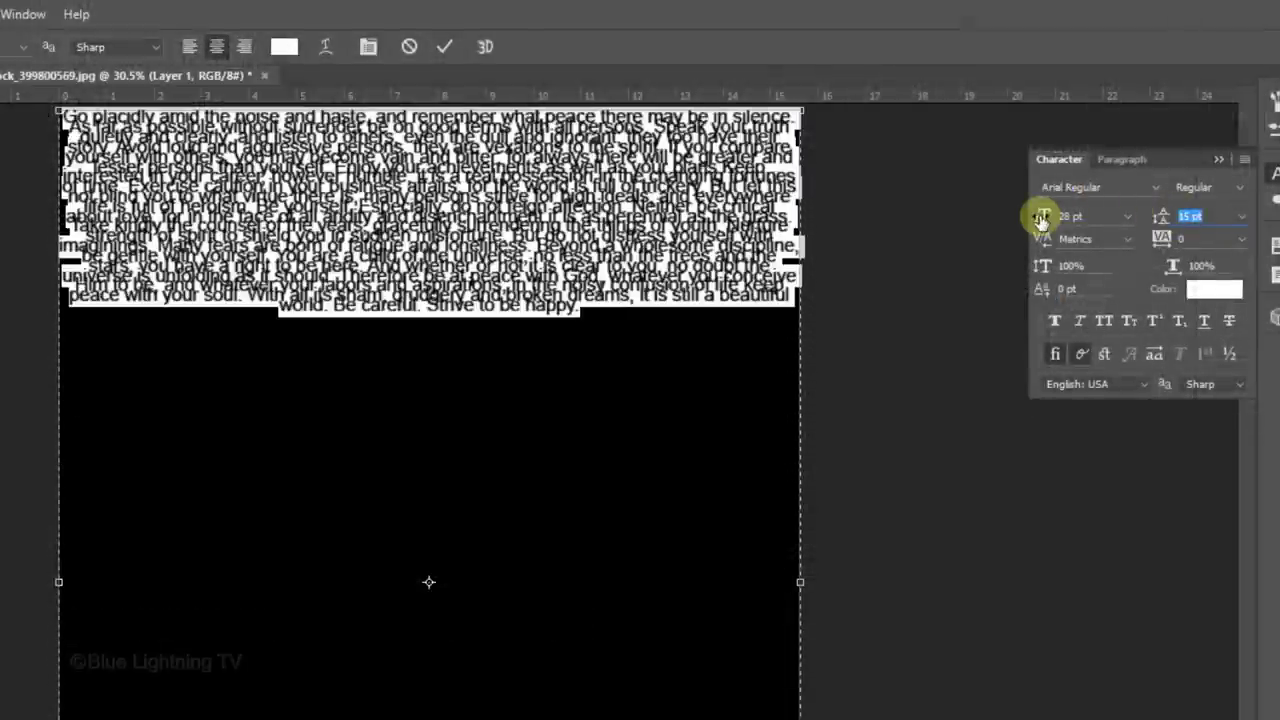
left_click_drag(1034, 217, 1030, 222)
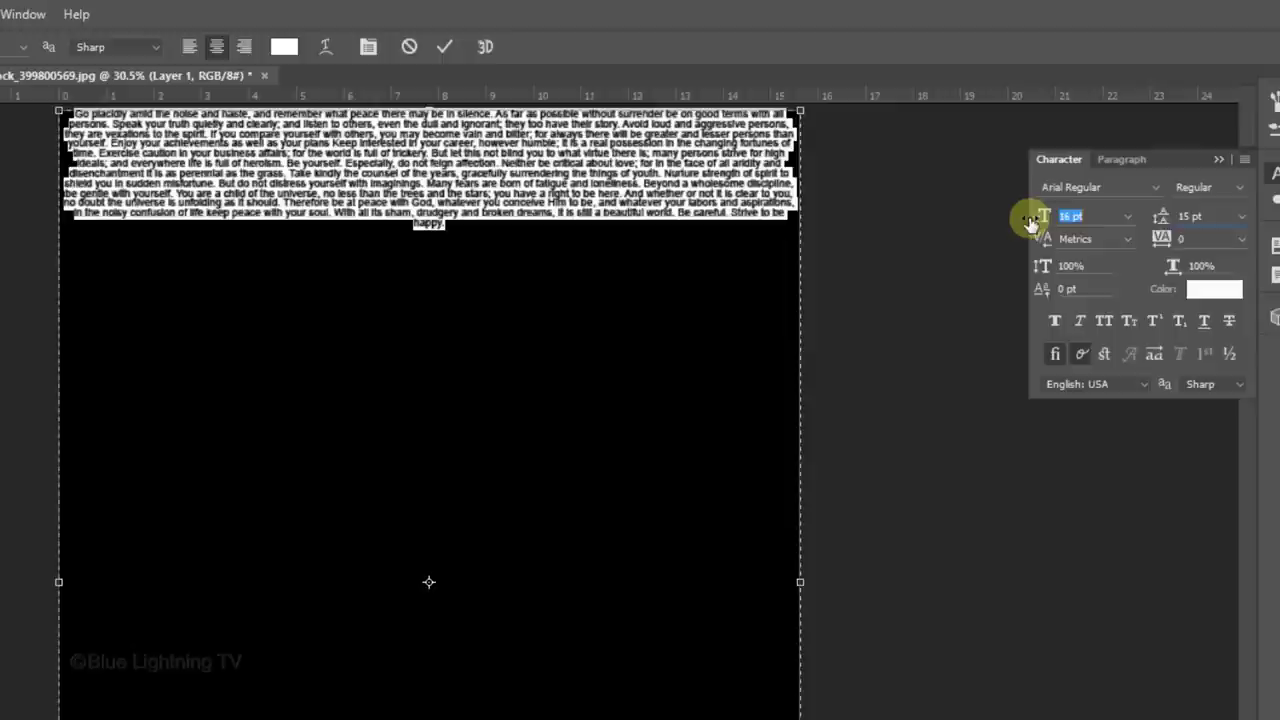
Copy the paragraph and paste it repeatedly after the final word 'happy.' until the page is full
key("ctrl+c")
key("Tab")
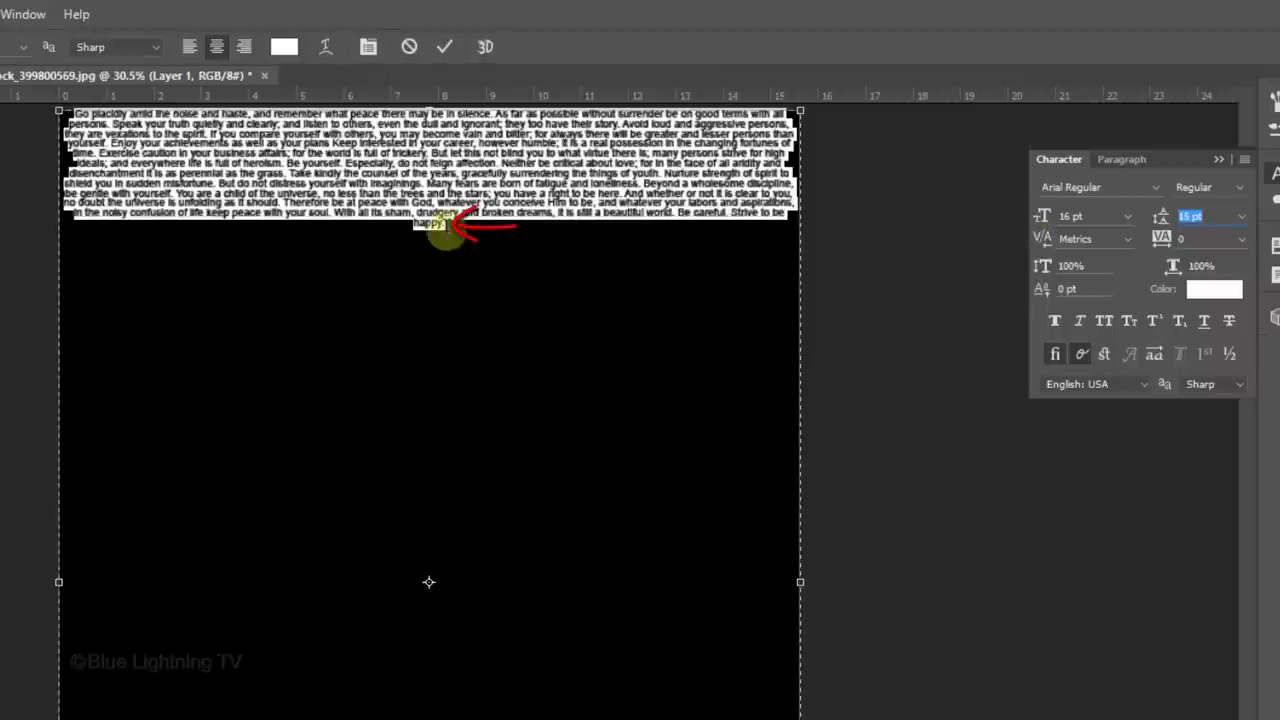
left_click(445, 228)
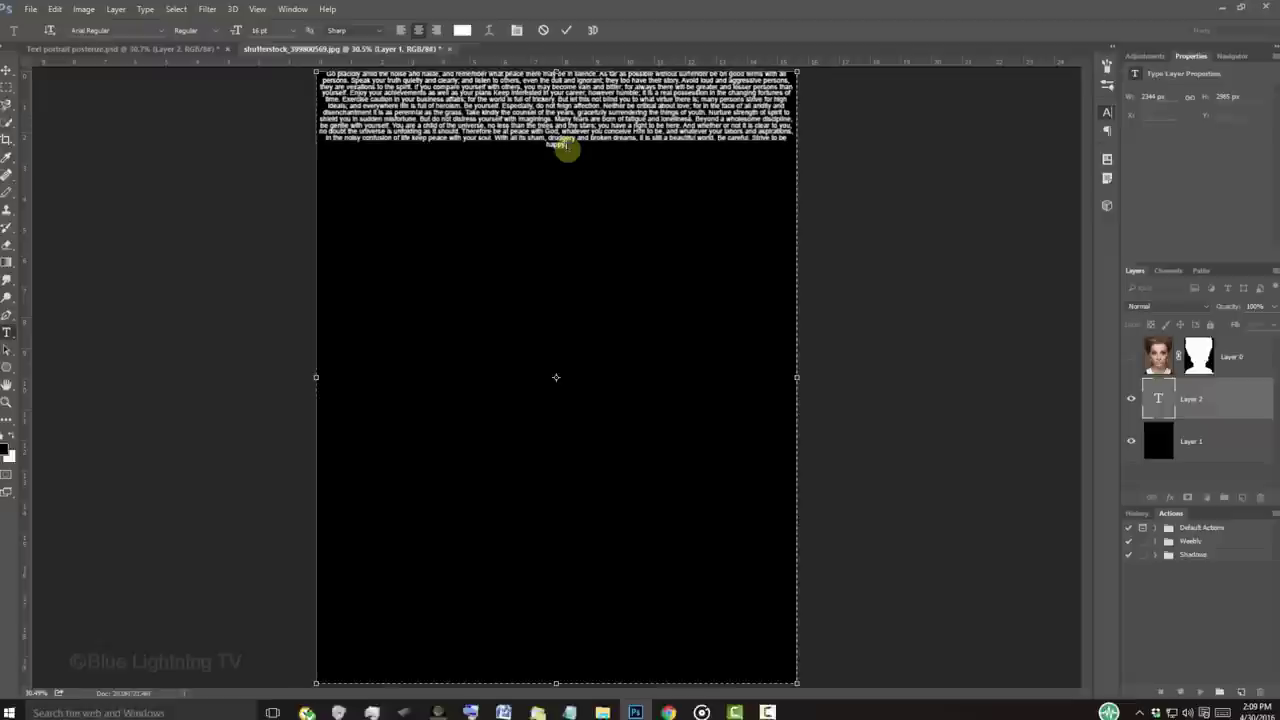
key("ctrl+v")
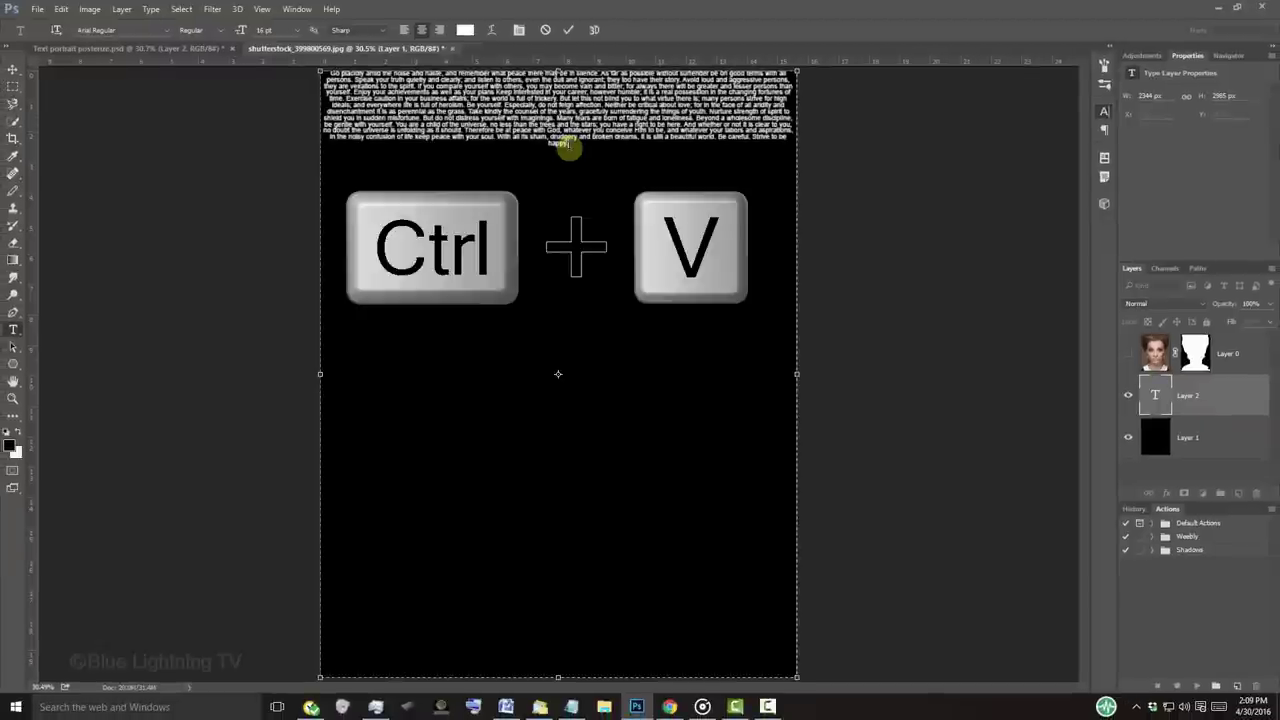
key("ctrl+v")
key("ctrl+v")
key("ctrl+v")
key("ctrl+v")
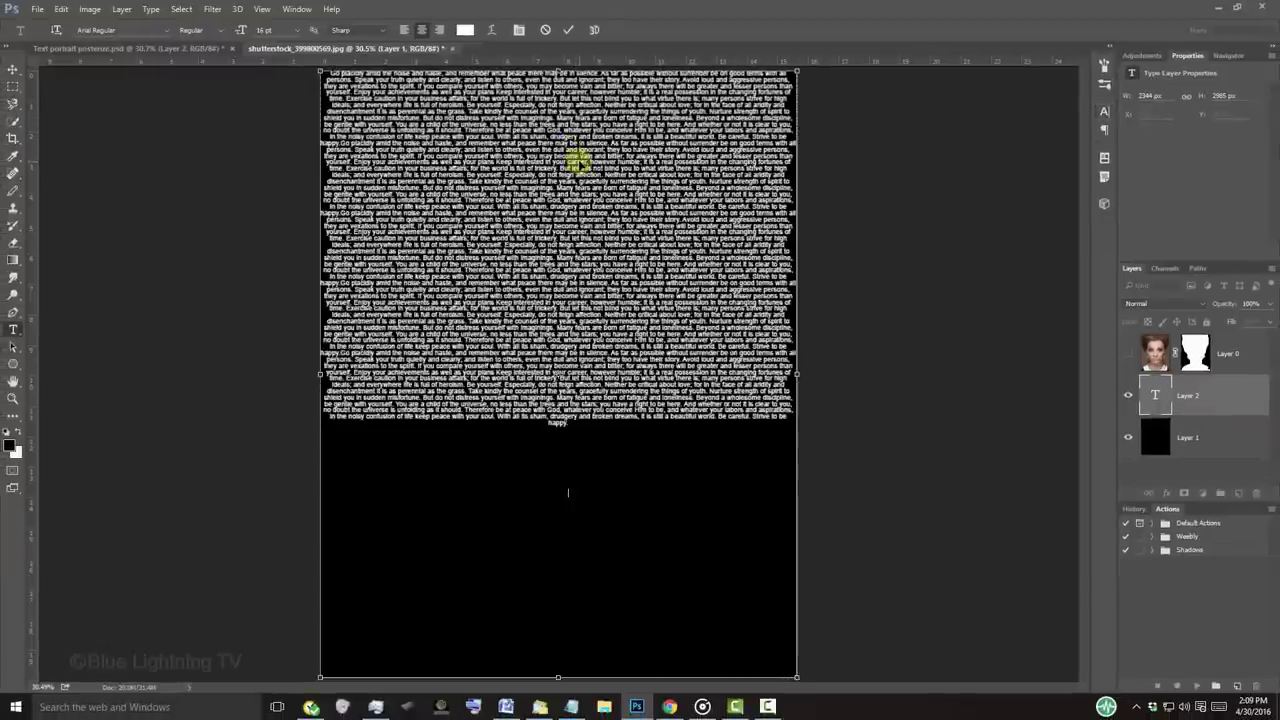
key("ctrl+v")
key("ctrl+v")
key("ctrl+v")
key("ctrl+v")
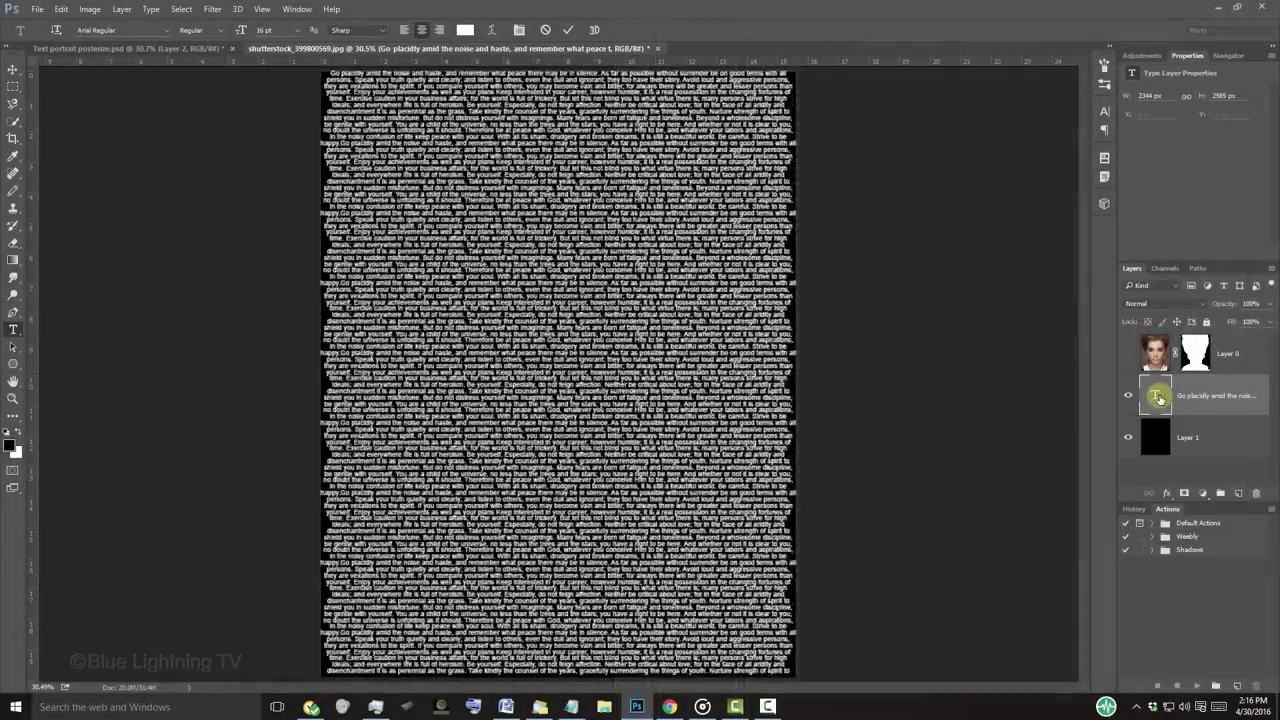
Select all the text and change its colour to black (#000000)
left_click(860, 472, "ctrl")
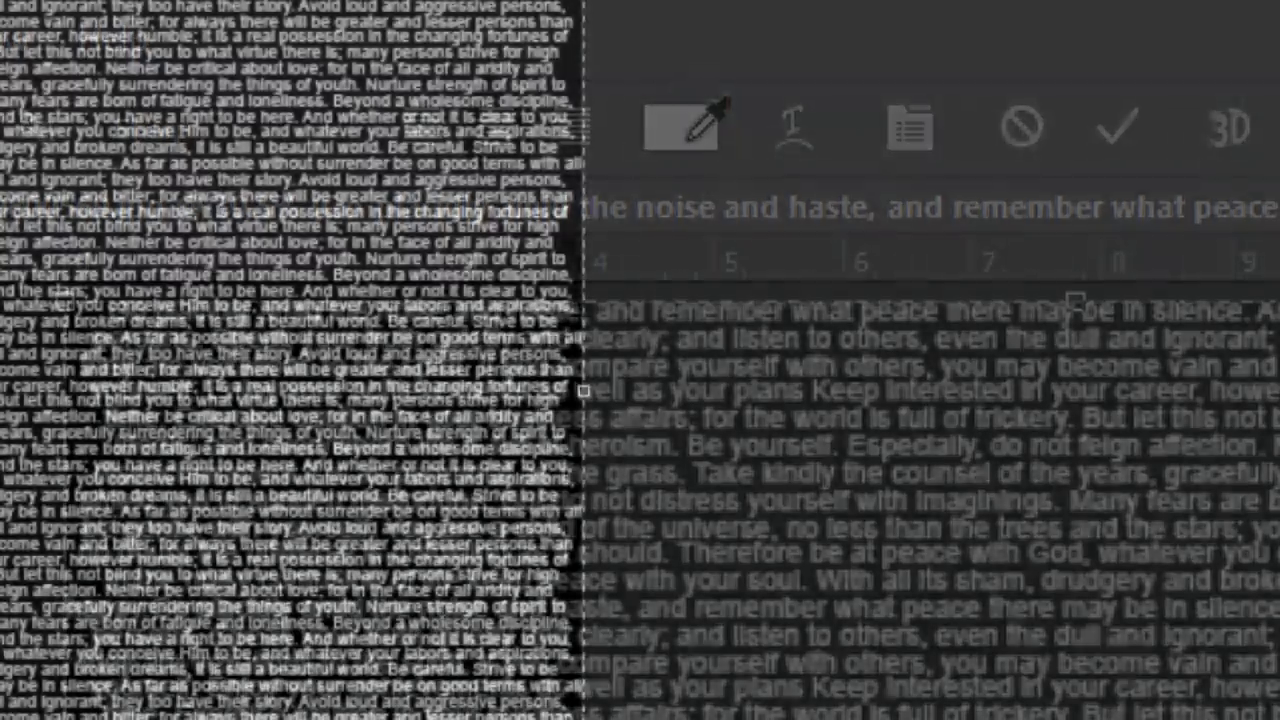
left_click(690, 130)
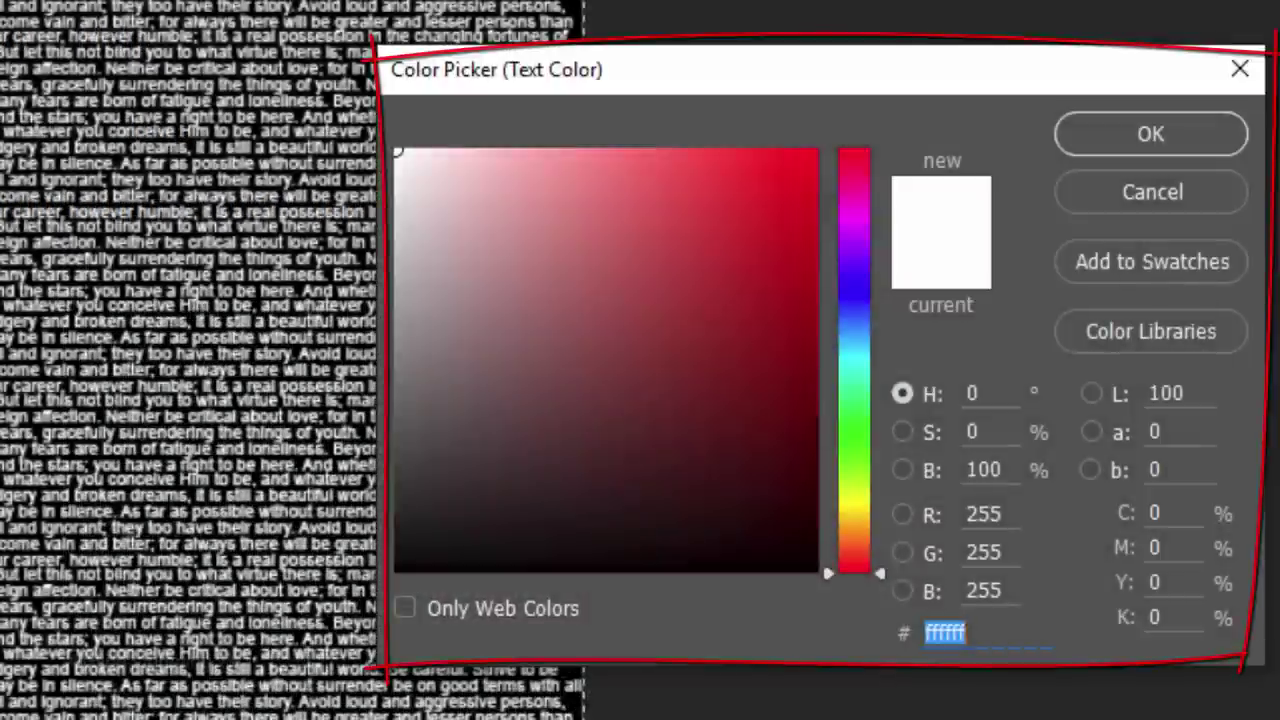
left_click_drag(397, 570, 372, 596)
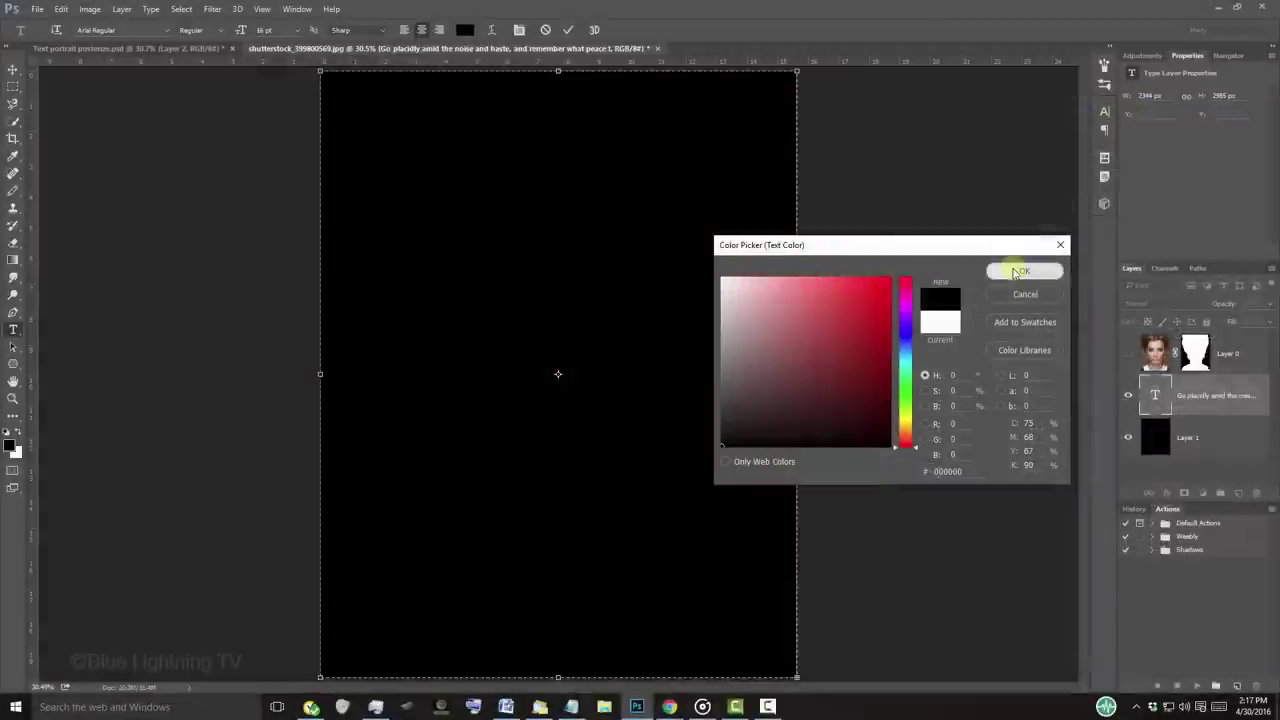
left_click(1122, 140)
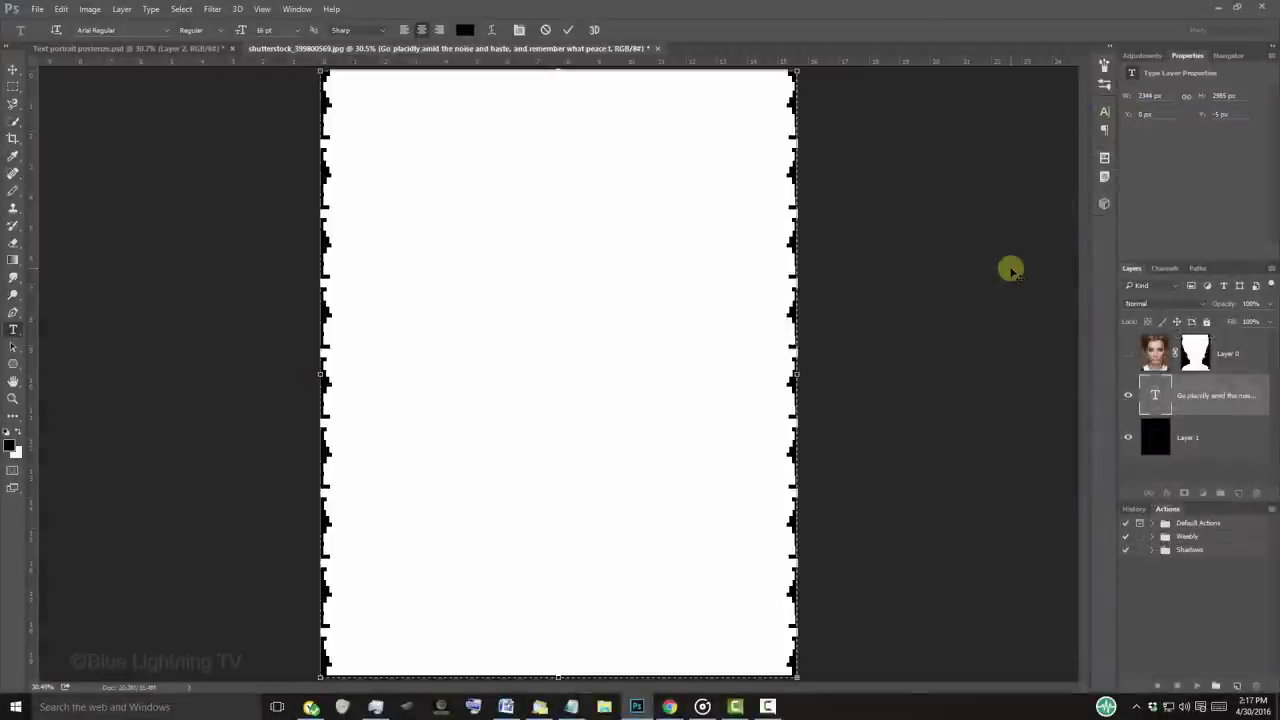
Commit the text, show Layer 0's face photo and clip it to the text layer with Ctrl+Alt+G
left_click(568, 31)
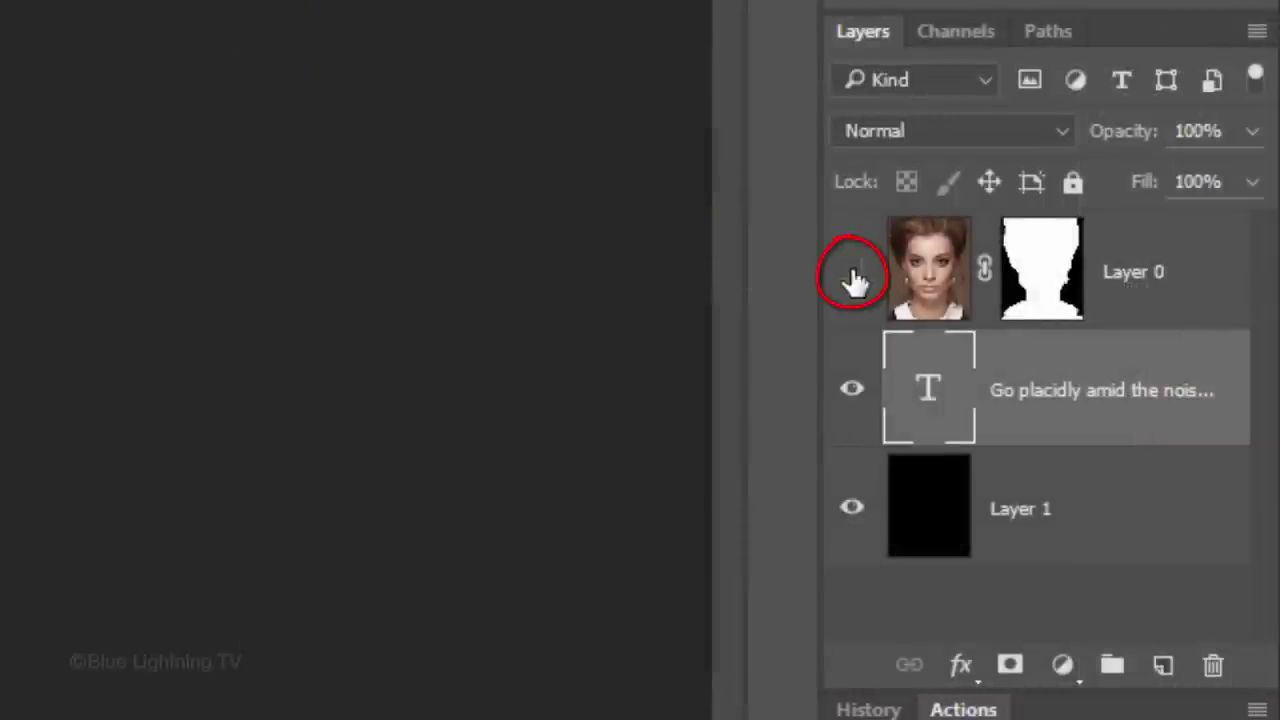
left_click(852, 276)
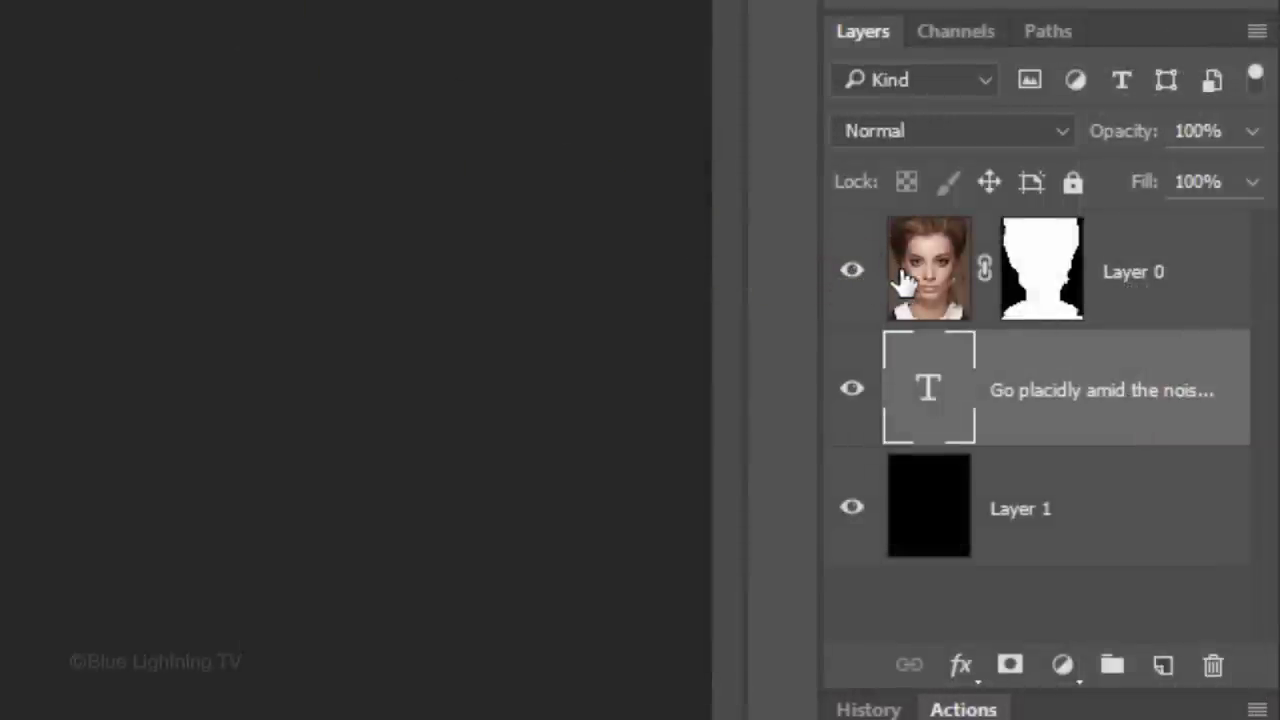
left_click(930, 278)
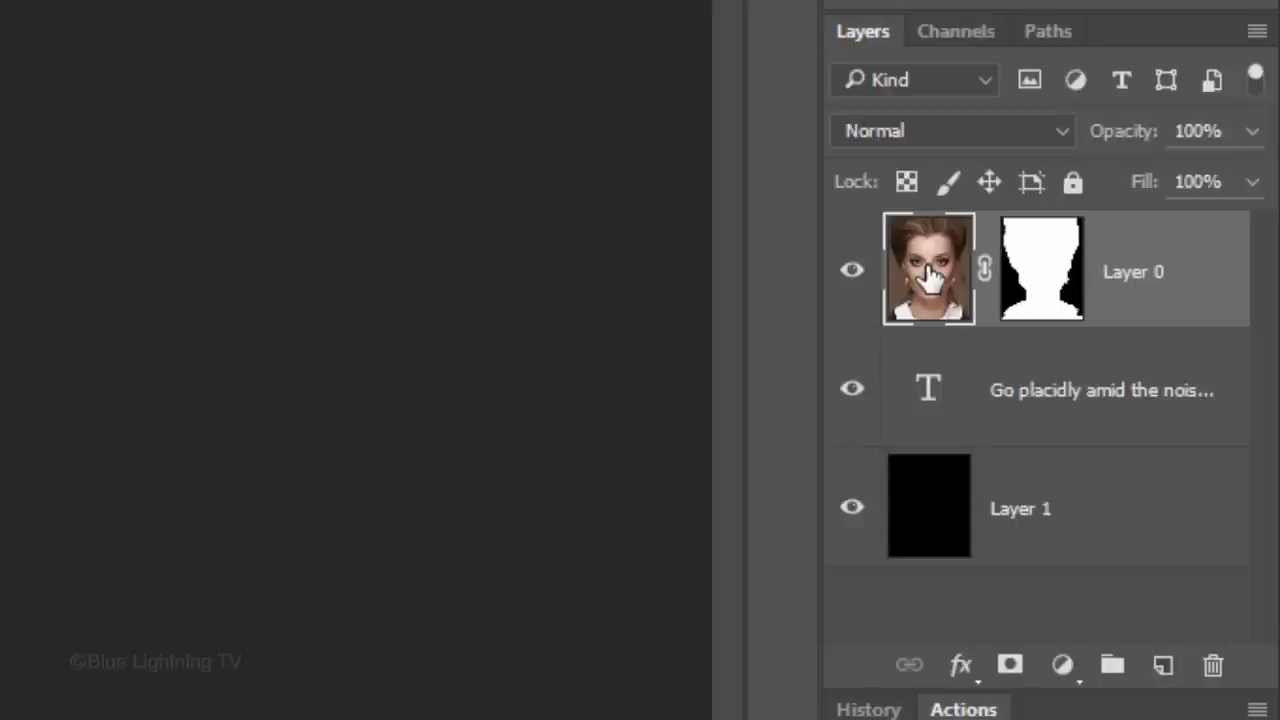
key("ctrl+alt+g")
key("ctrl+alt+g")
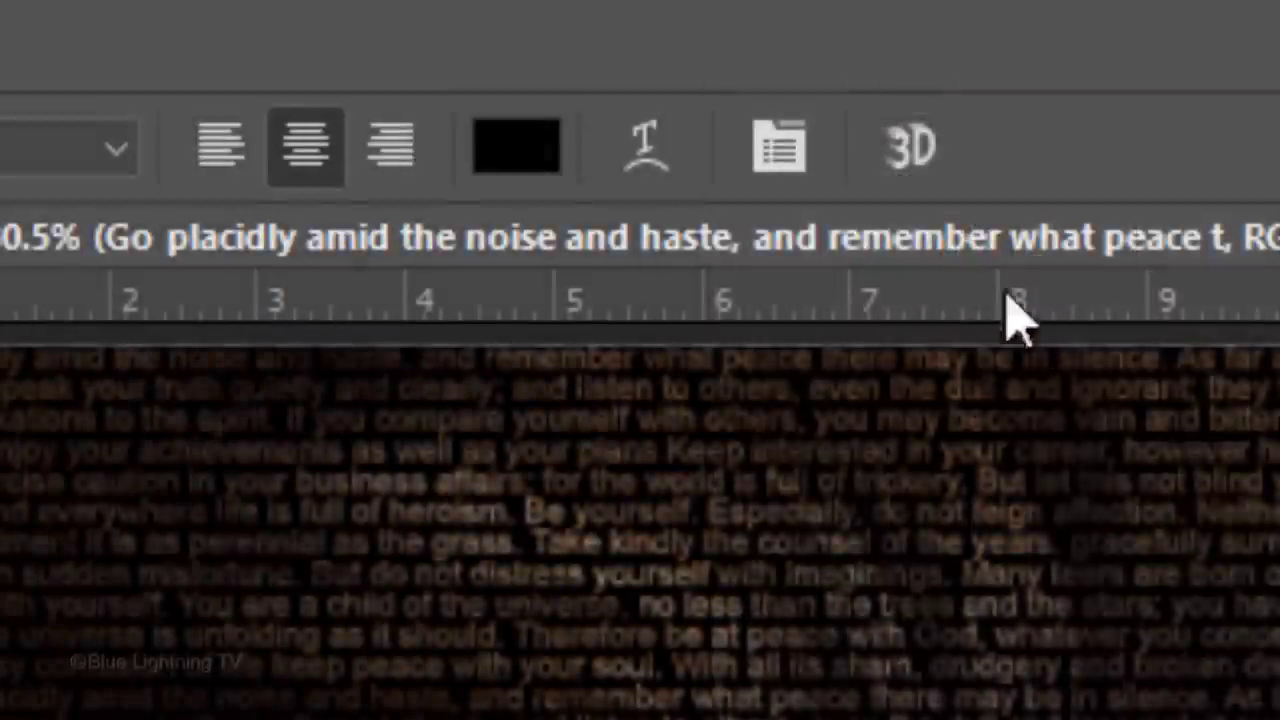
left_click(778, 150)
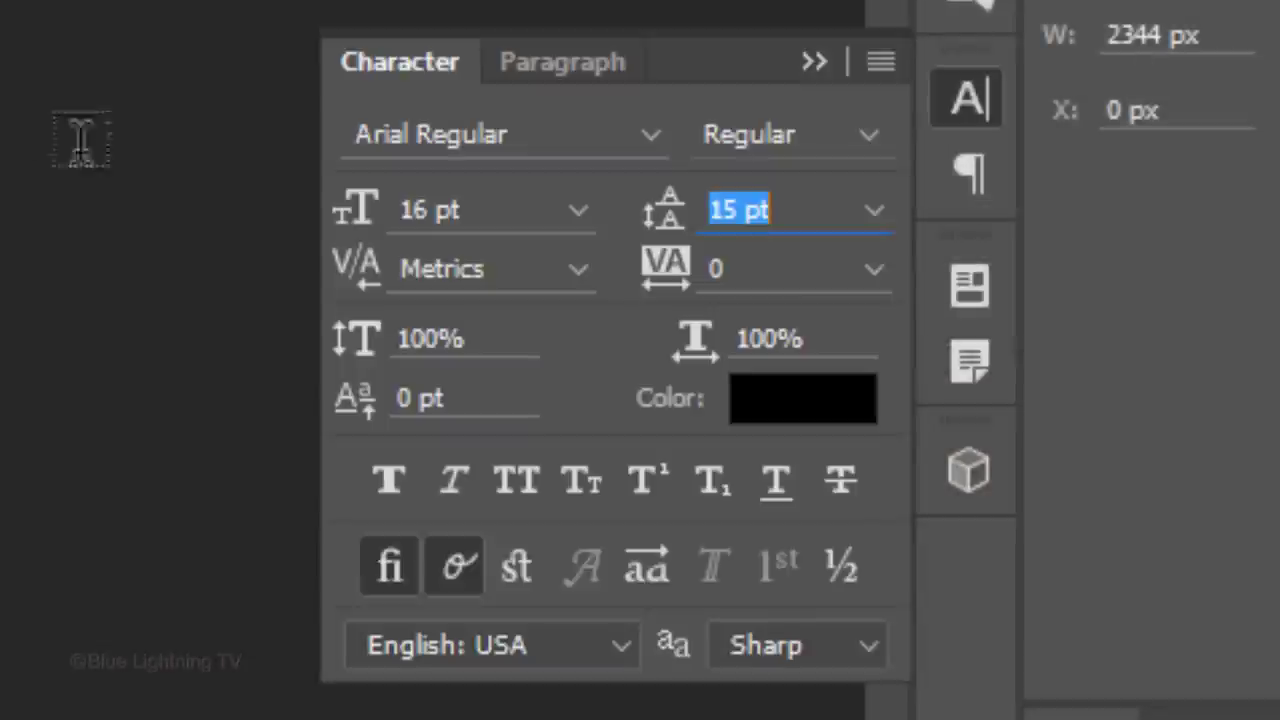
left_click(356, 215)
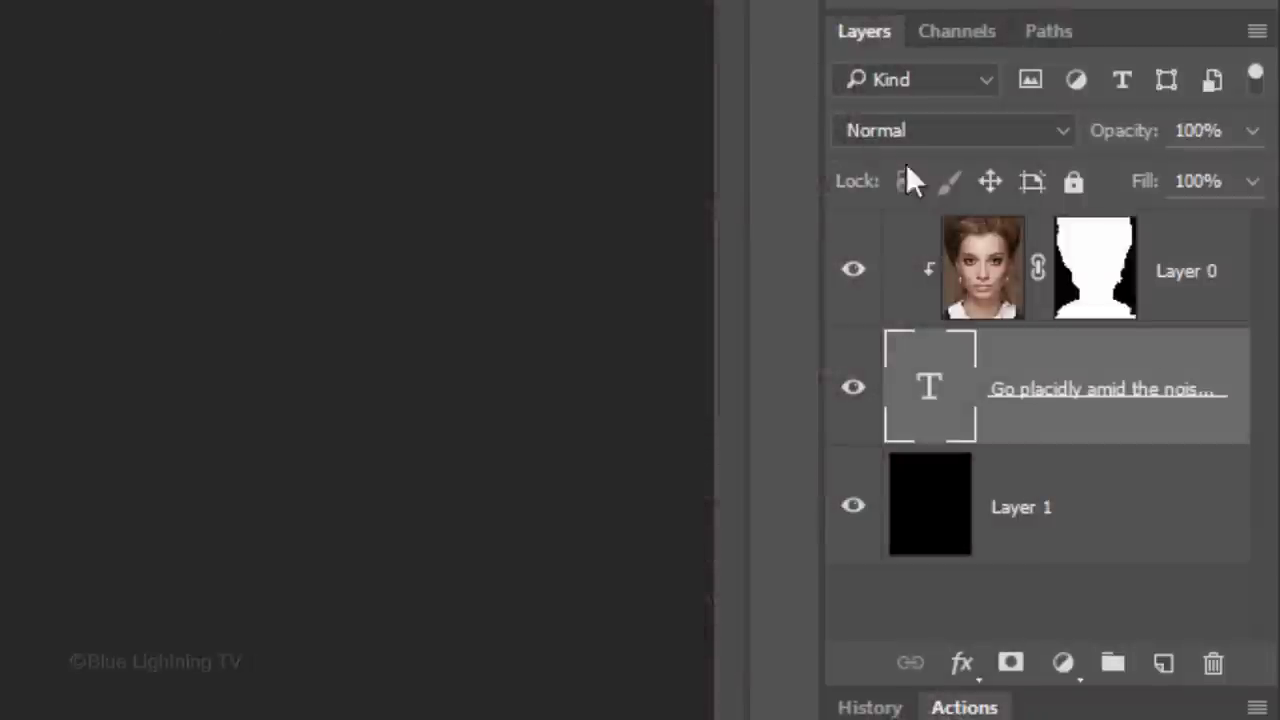
Add a 2-level Posterize adjustment above Layer 0 and clip it to the portrait photo
left_click(998, 262, "ctrl")
left_click(998, 268)
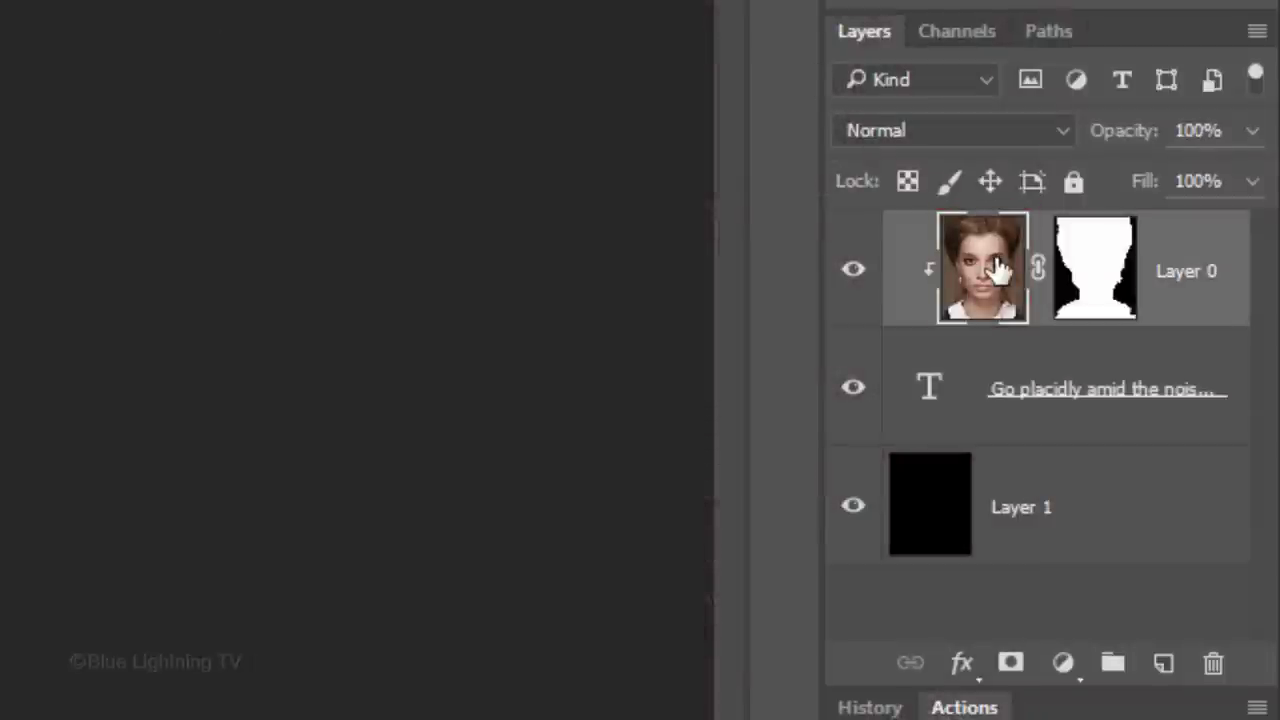
left_click(1064, 666)
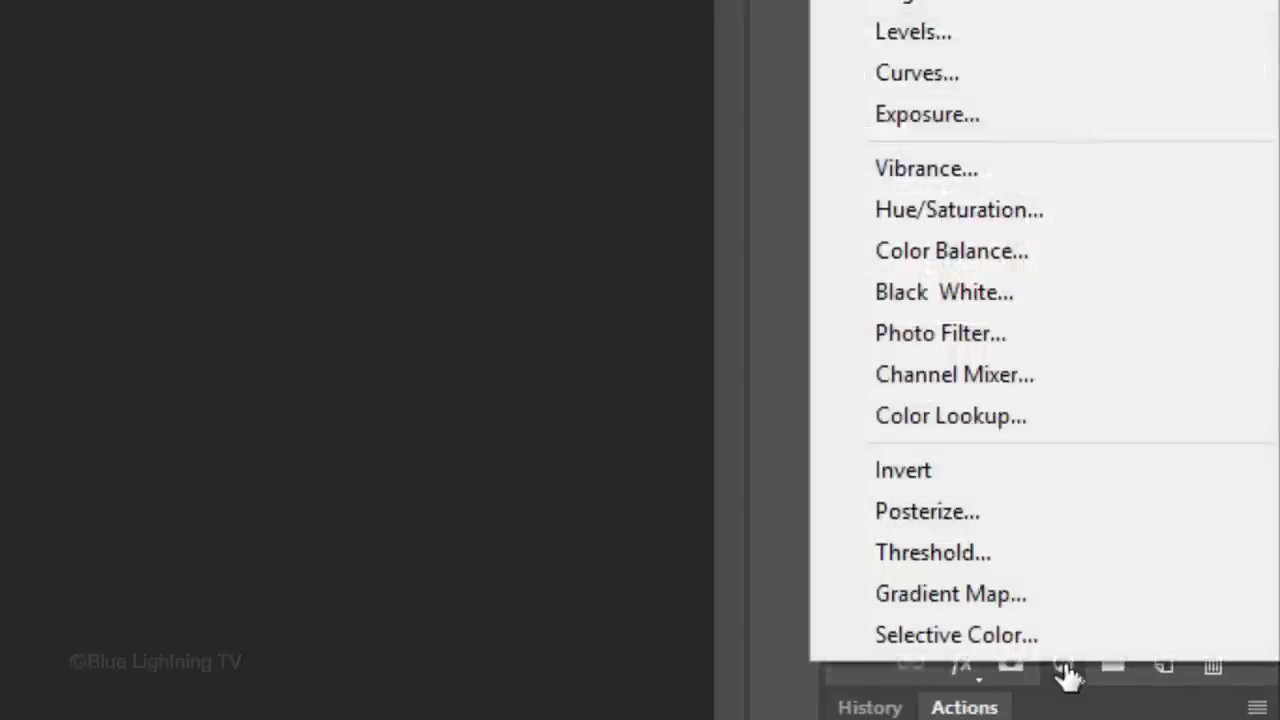
left_click(990, 521)
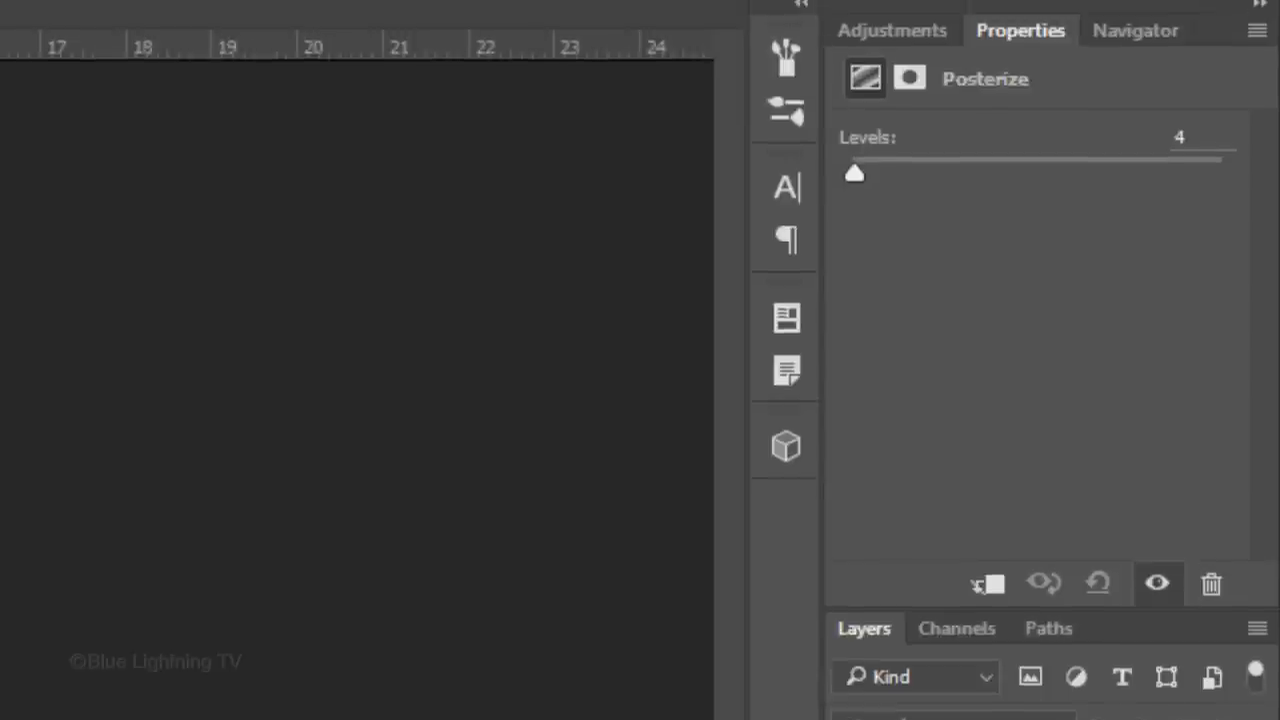
double_click(1199, 137)
type("2")
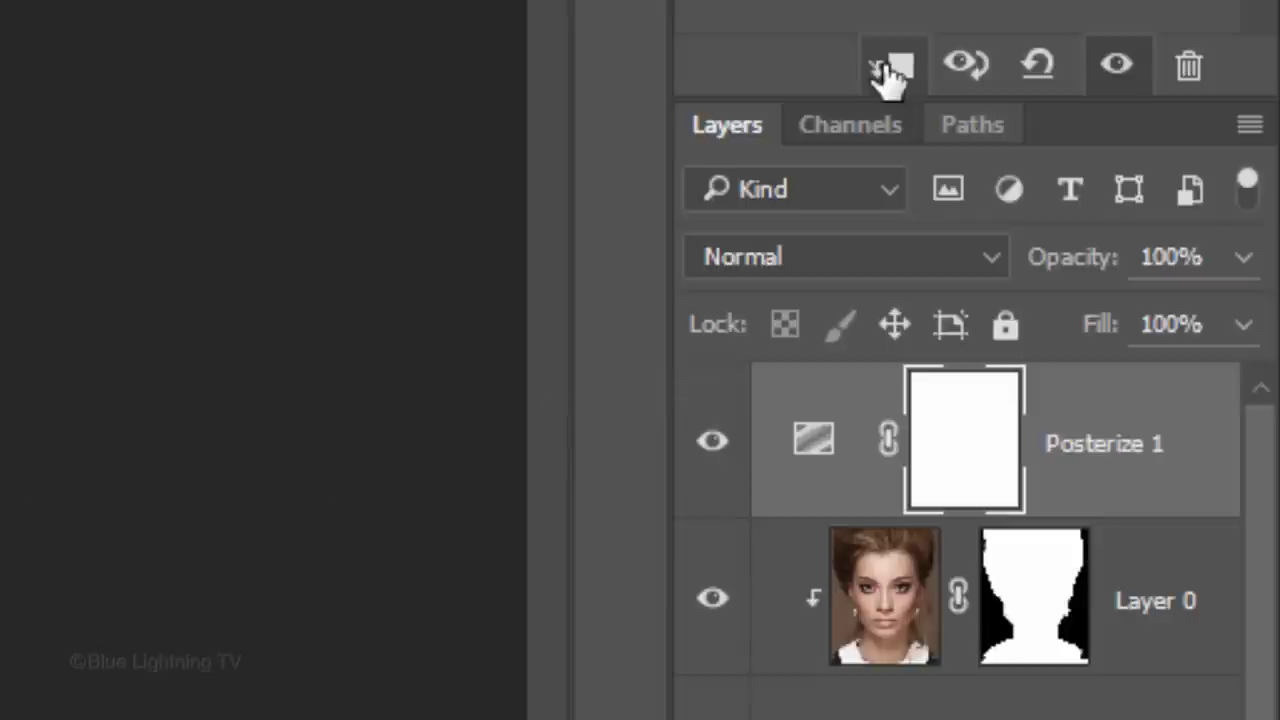
left_click(888, 72)
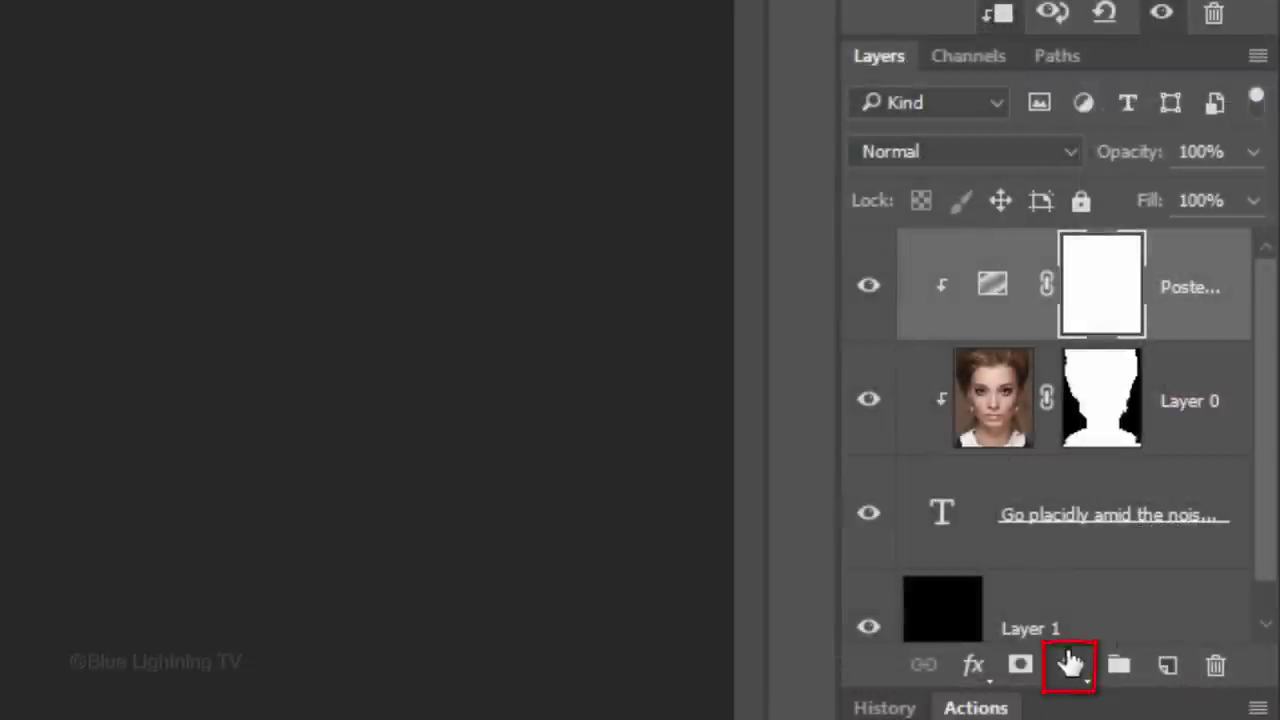
Add a Black & White adjustment layer to turn the text portrait grayscale
left_click(1070, 664)
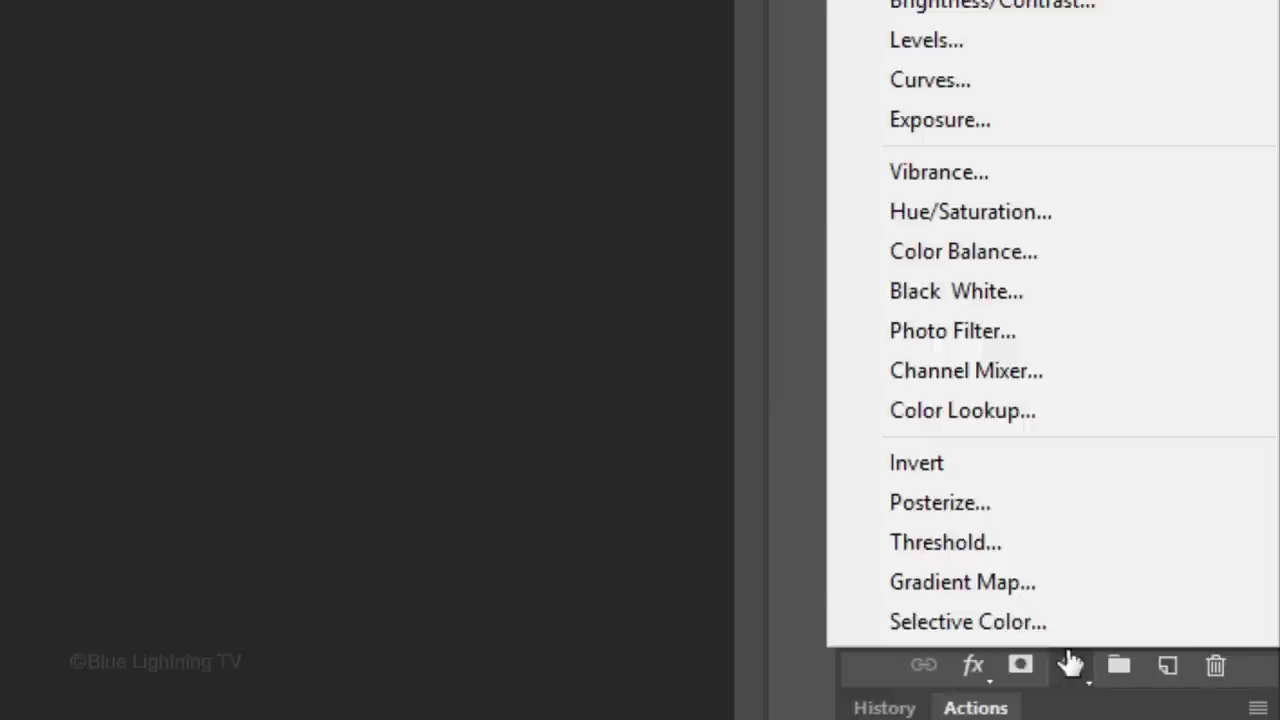
left_click(982, 298)
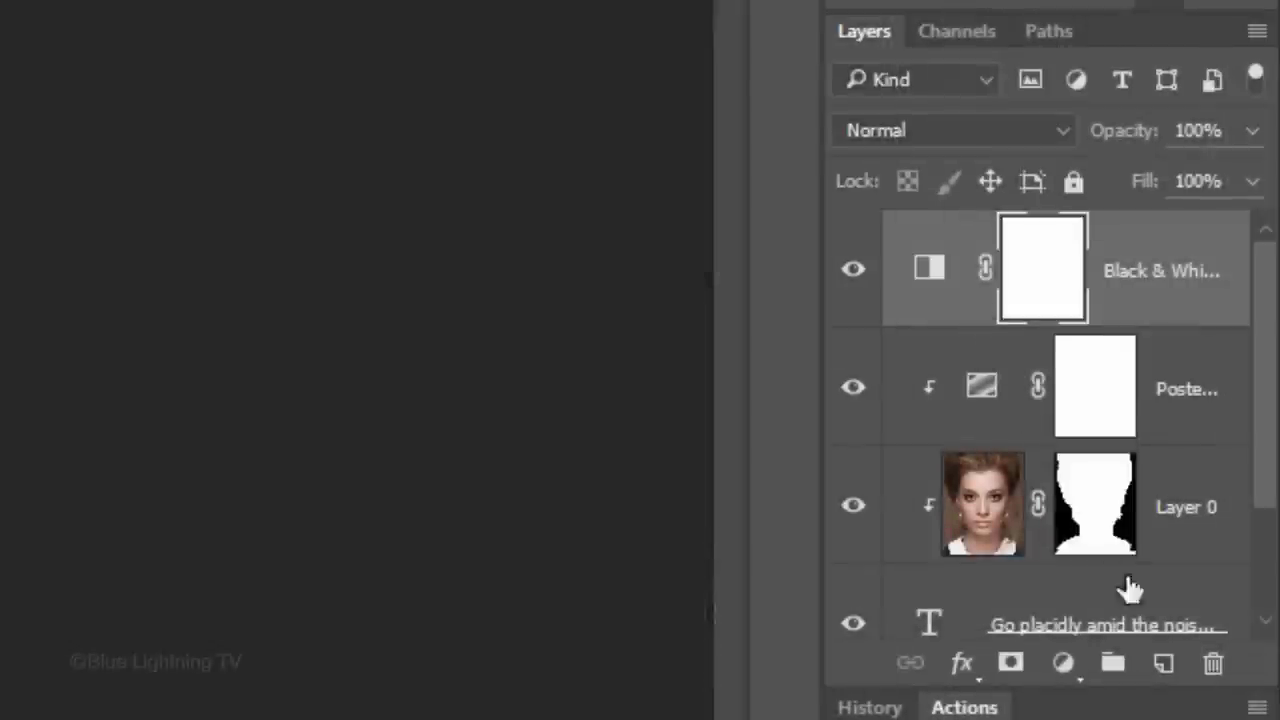
Create Layer 2, fill it with black, and lower its Fill to 0%
left_click(1166, 664)
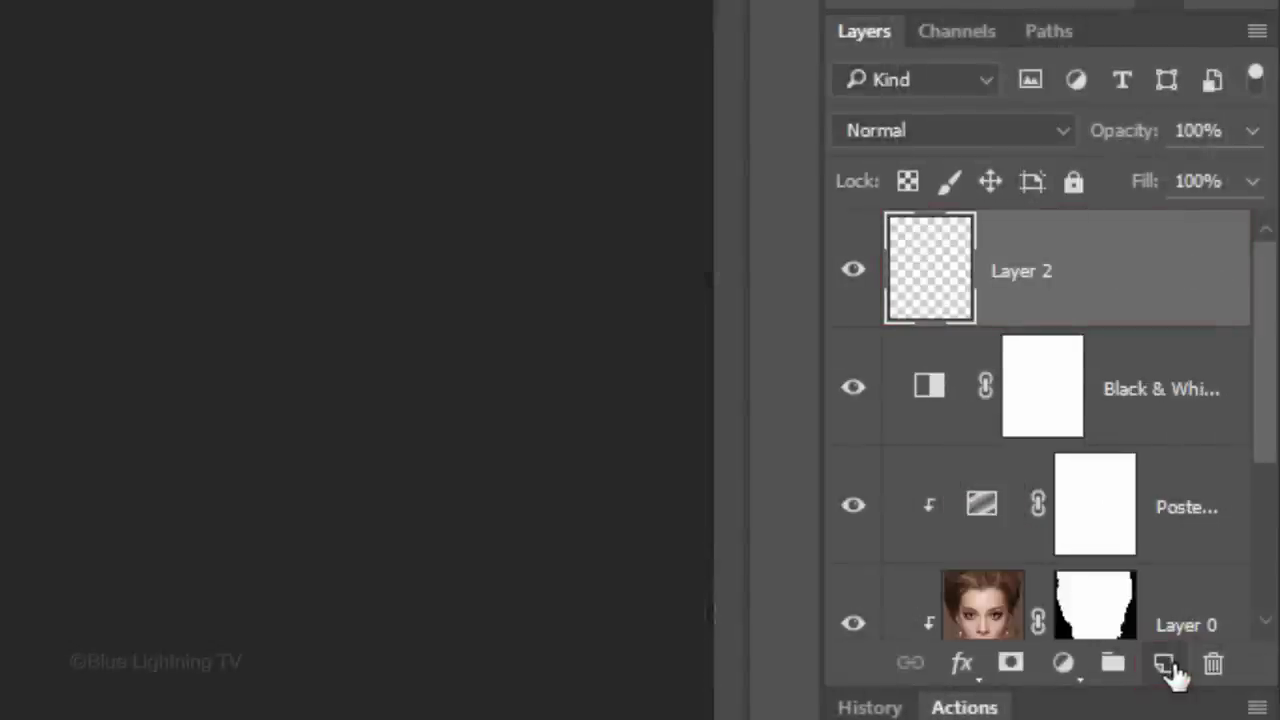
key("alt+BackSpace")
left_click(1253, 181)
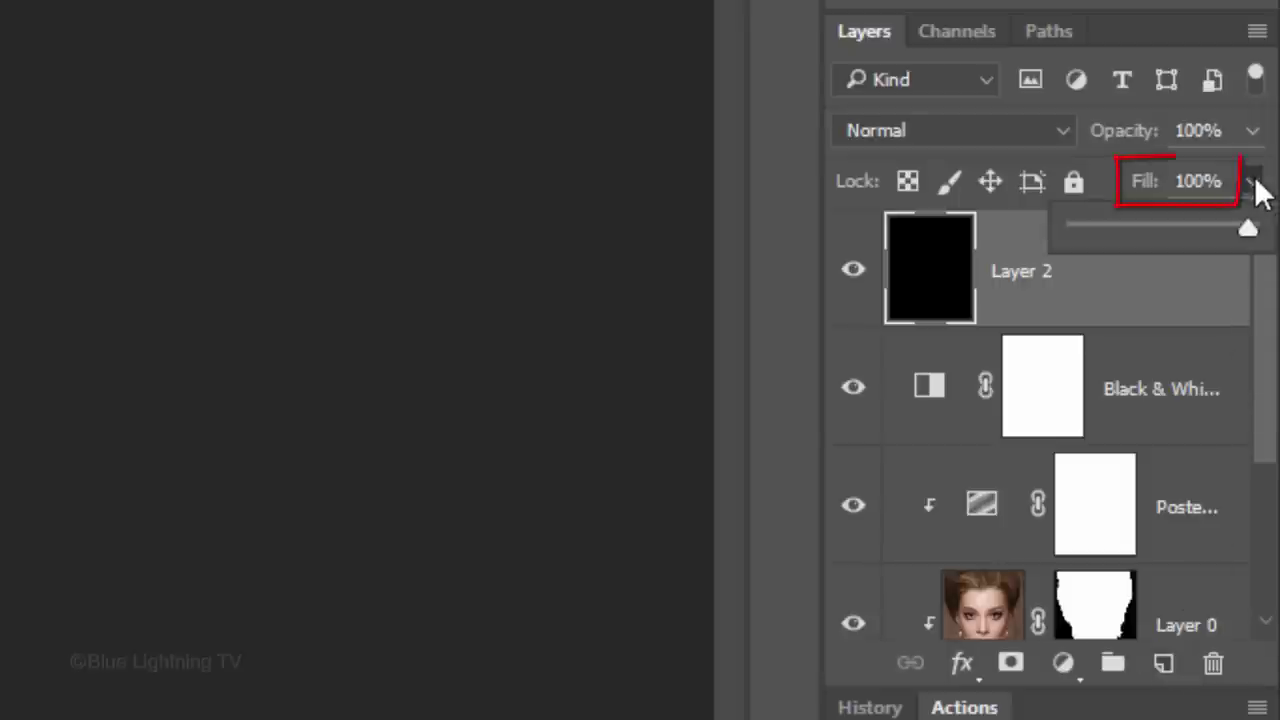
left_click_drag(1247, 228, 999, 216)
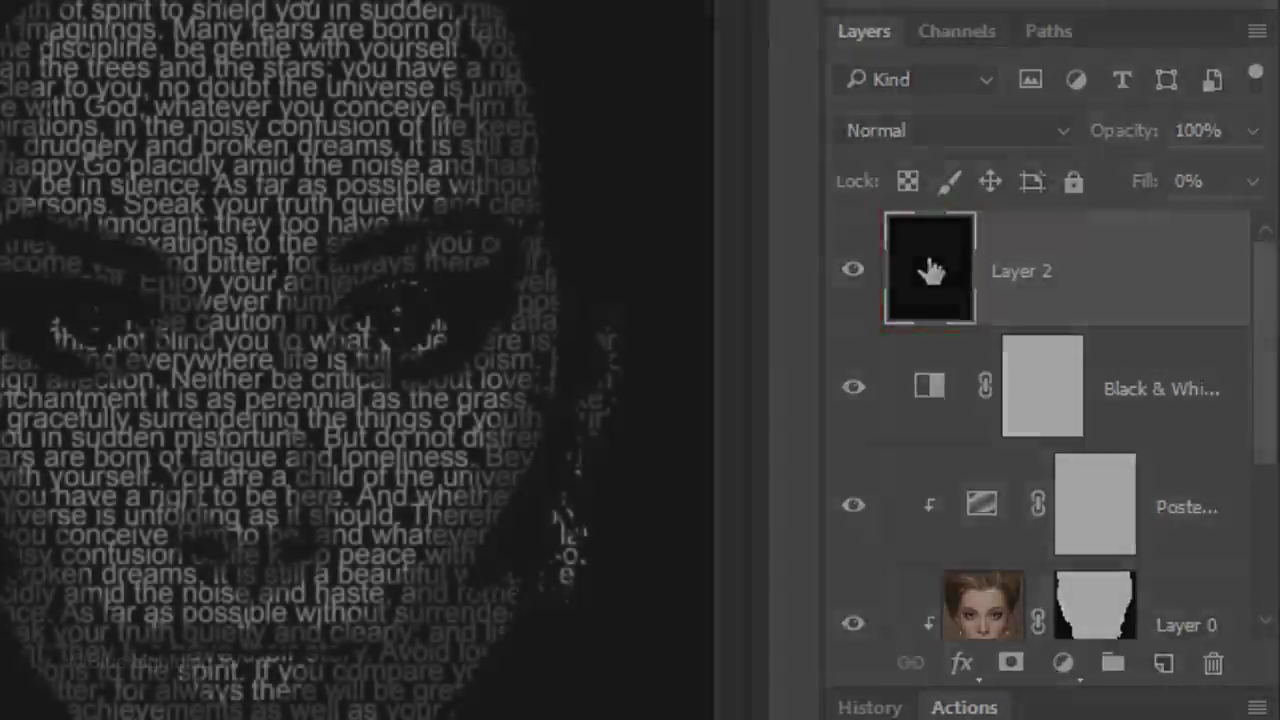
Give Layer 2 a white 60 px Inner Glow and a 117 px Stroke in Layer Style
double_click(930, 270)
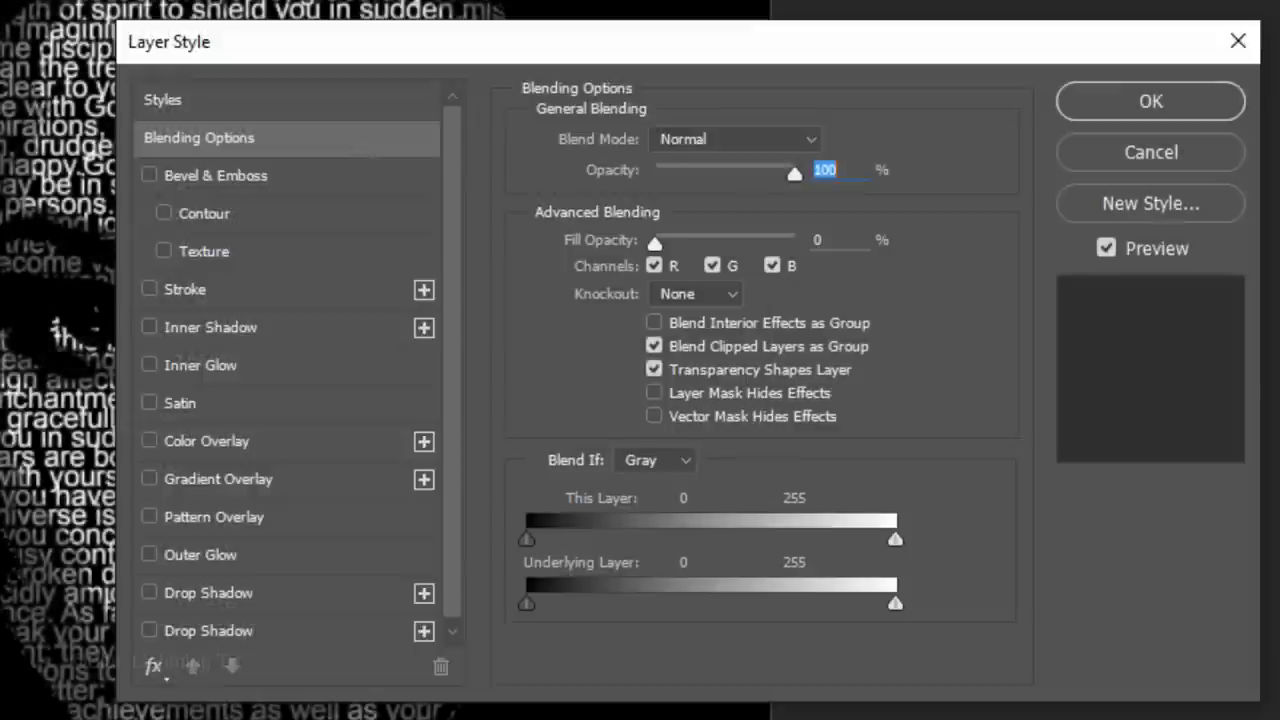
left_click(297, 358)
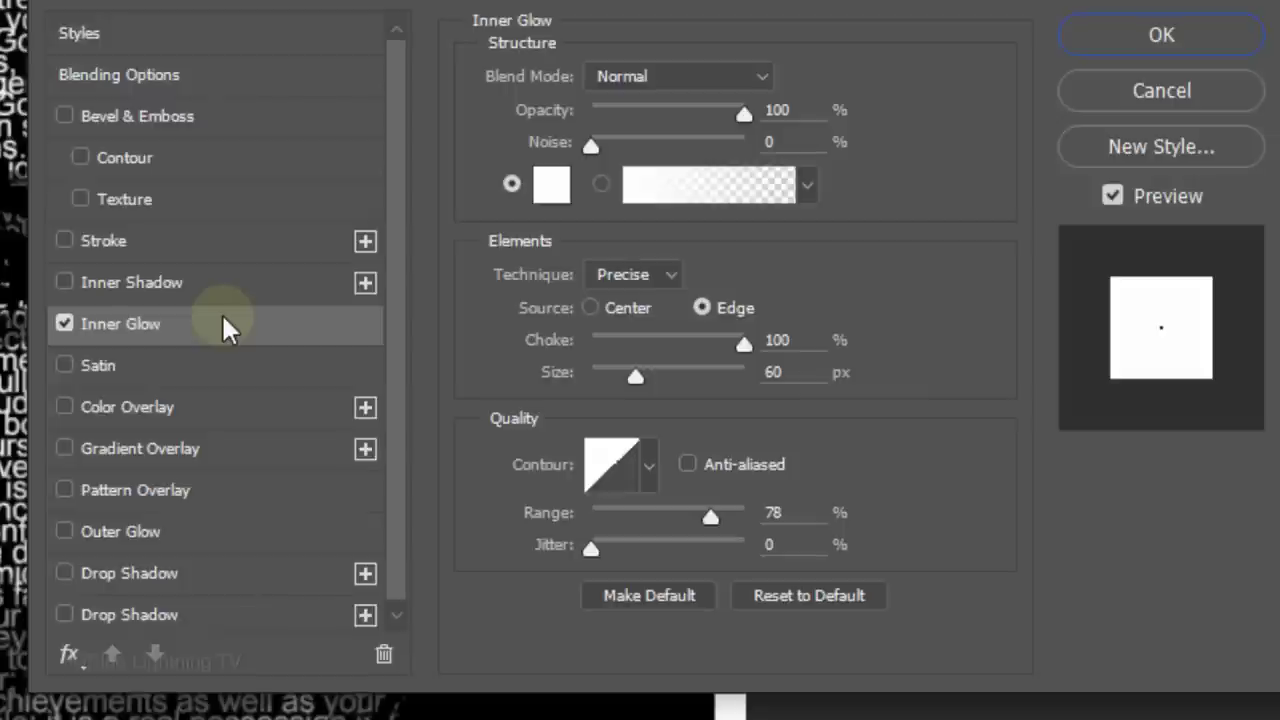
left_click(195, 243)
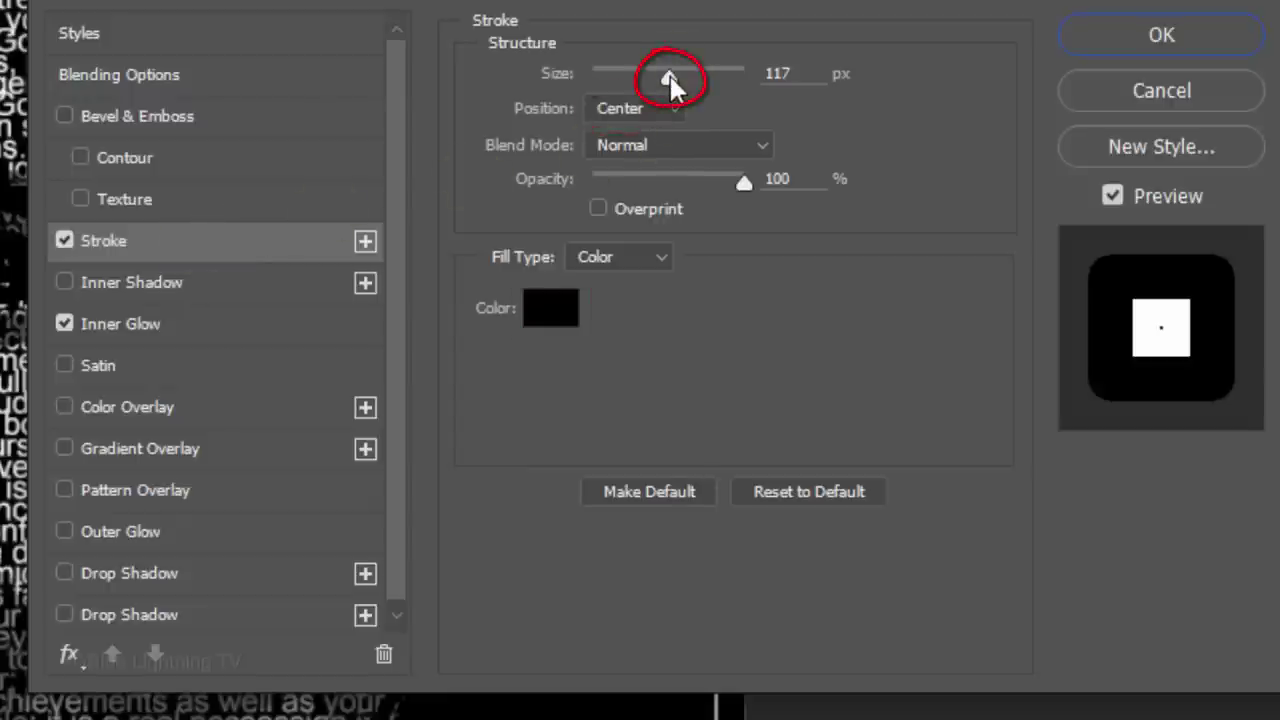
mouse_move(669, 75)
left_mouse_down()
mouse_move(627, 73)
mouse_move(655, 75)
left_mouse_up()
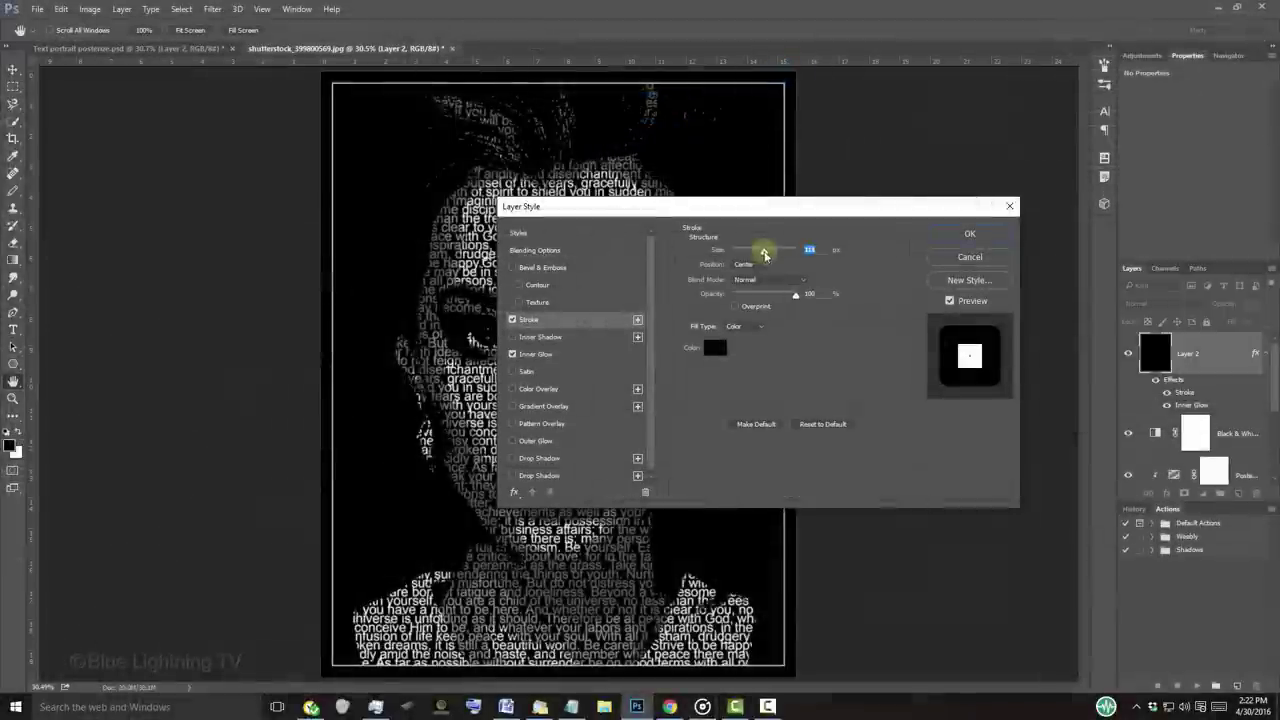
mouse_move(673, 75)
left_mouse_down()
mouse_move(617, 75)
mouse_move(668, 75)
left_mouse_up()
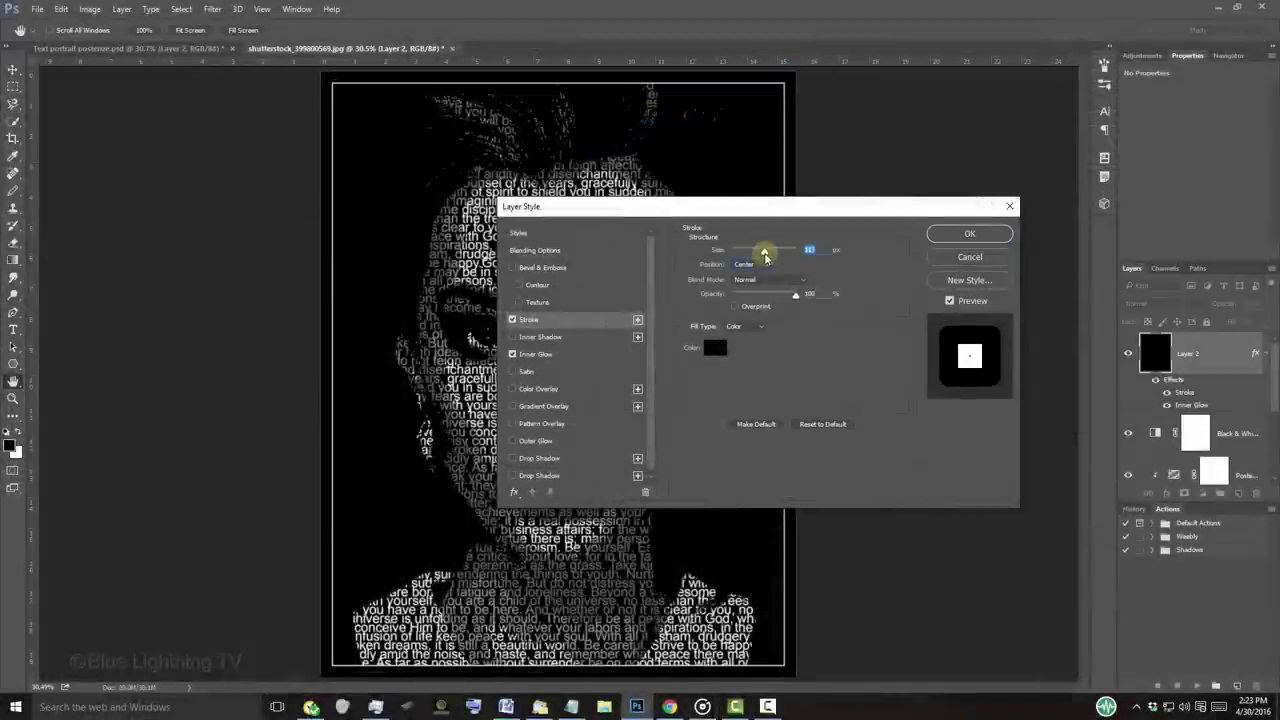
left_click(964, 236)
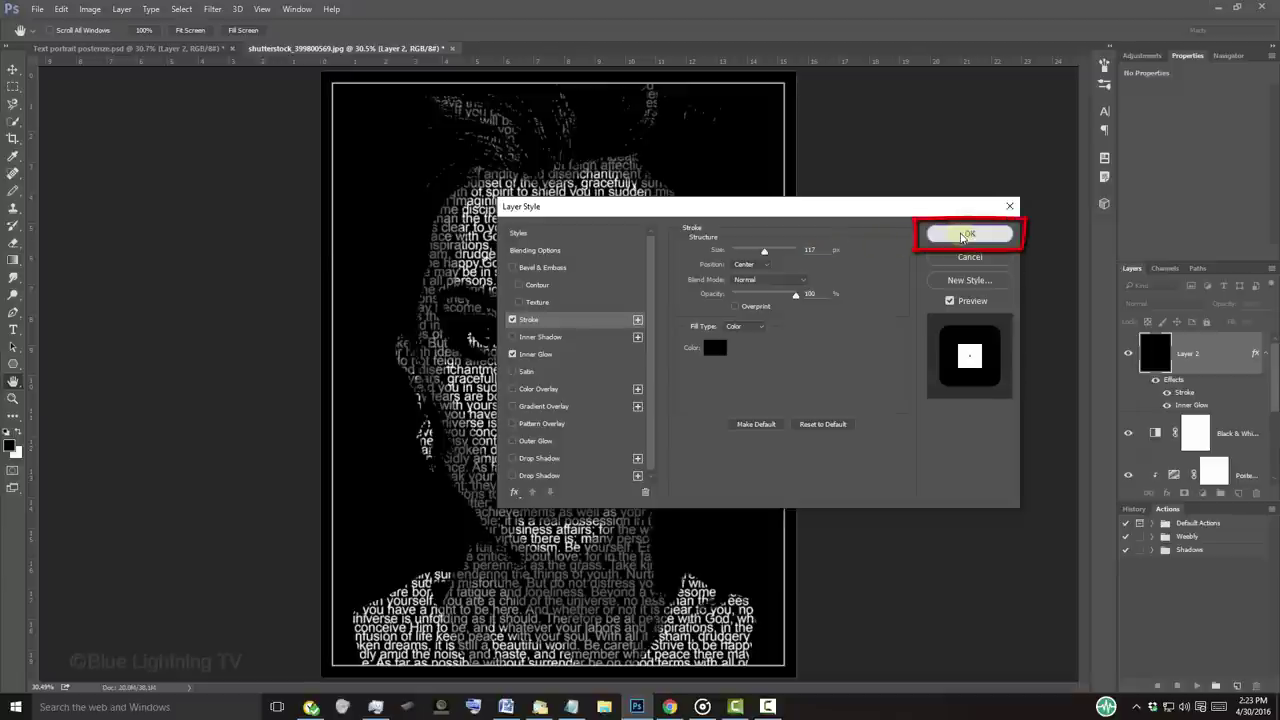